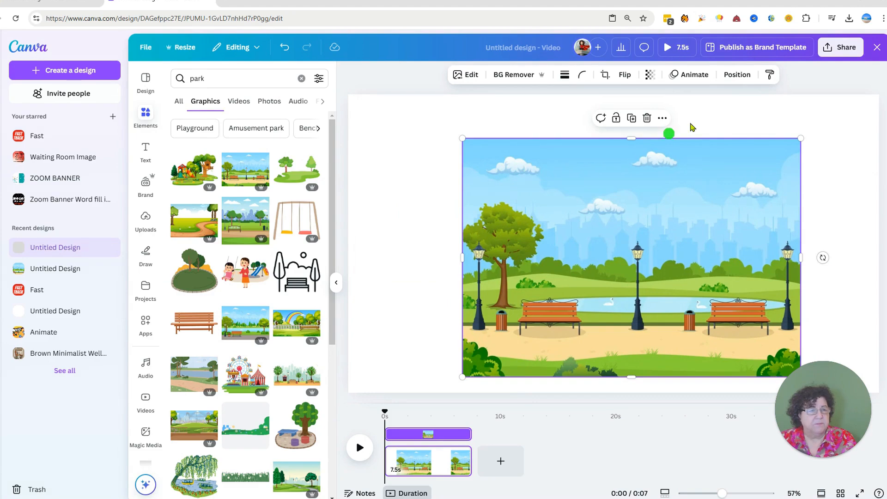
Try to place the park graphic behind the runner and enlarge it to about 1646 × 1163 px from the page's top-left corner.
click(738, 75)
click(274, 125)
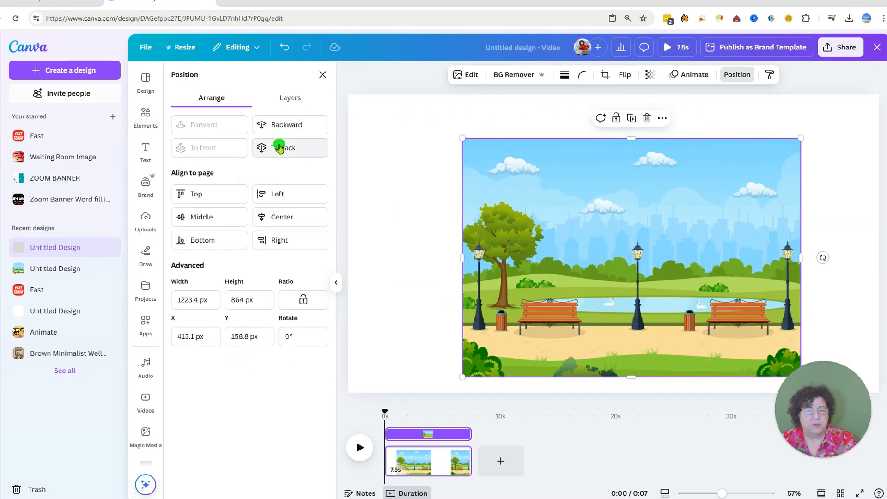
click(531, 208)
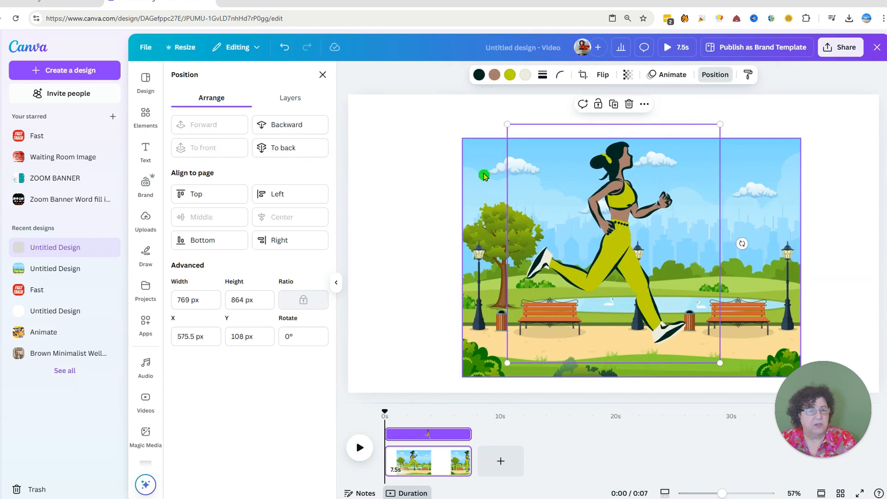
drag(468, 163, 365, 126)
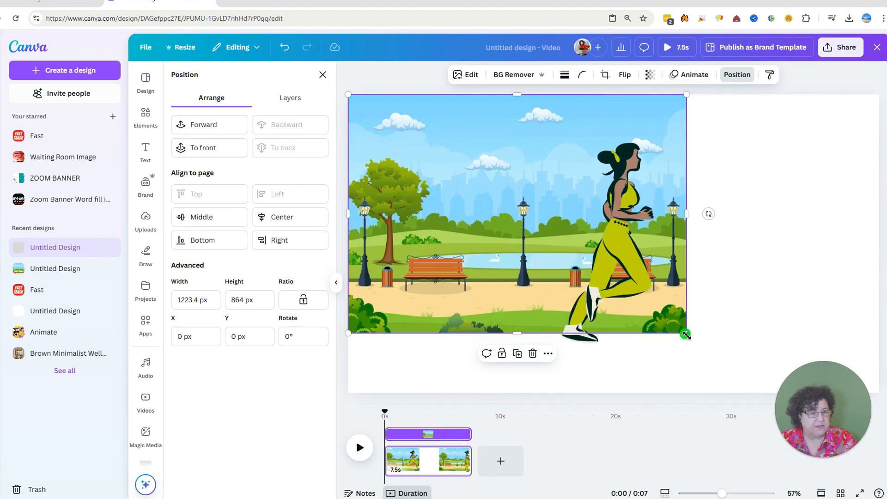
drag(687, 333, 806, 392)
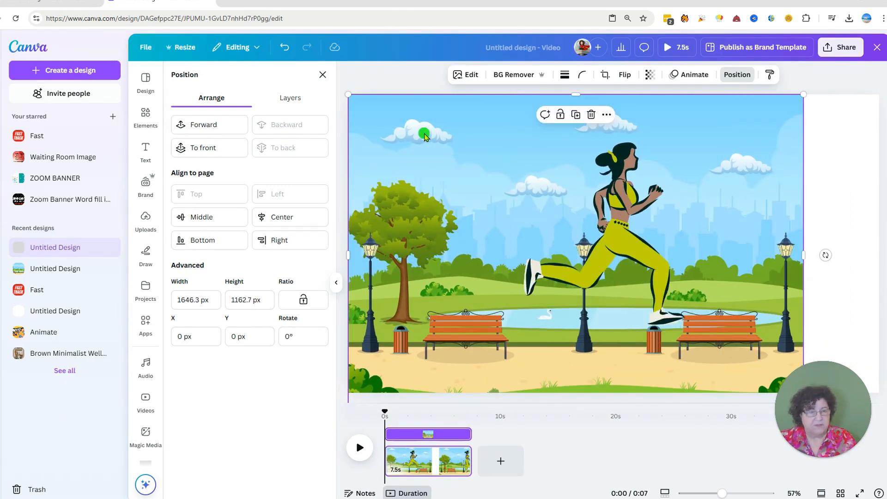
Delete the enlarged park graphic, and also remove the extra copy added from the recently used elements.
key(Delete)
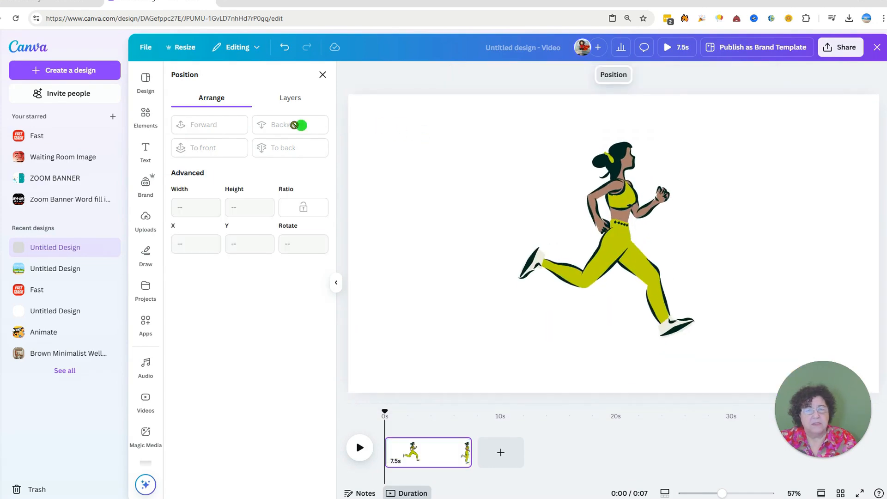
click(145, 113)
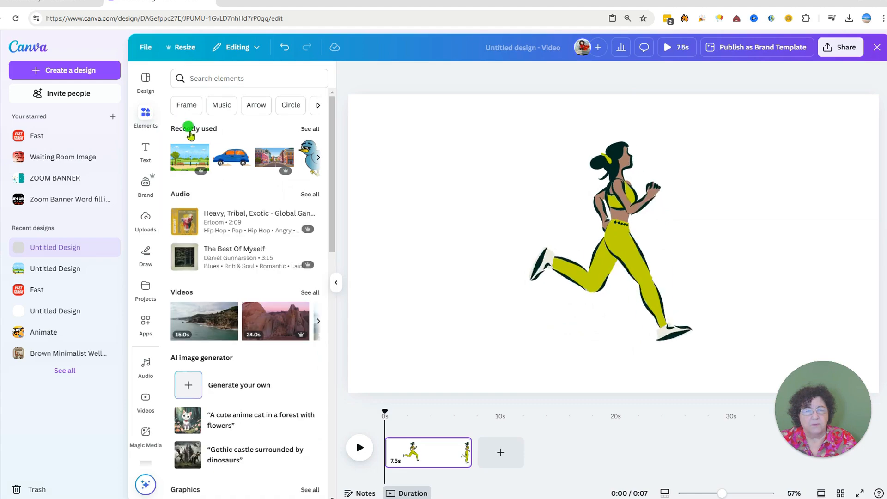
drag(193, 157, 275, 177)
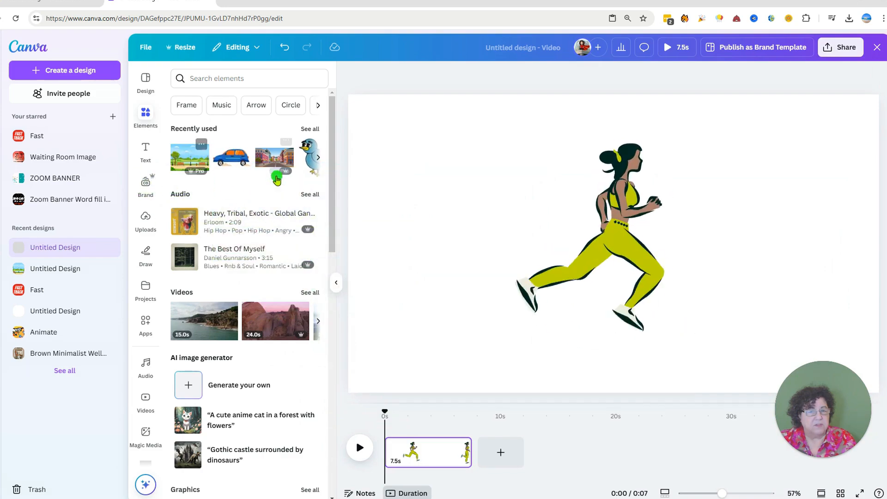
click(200, 167)
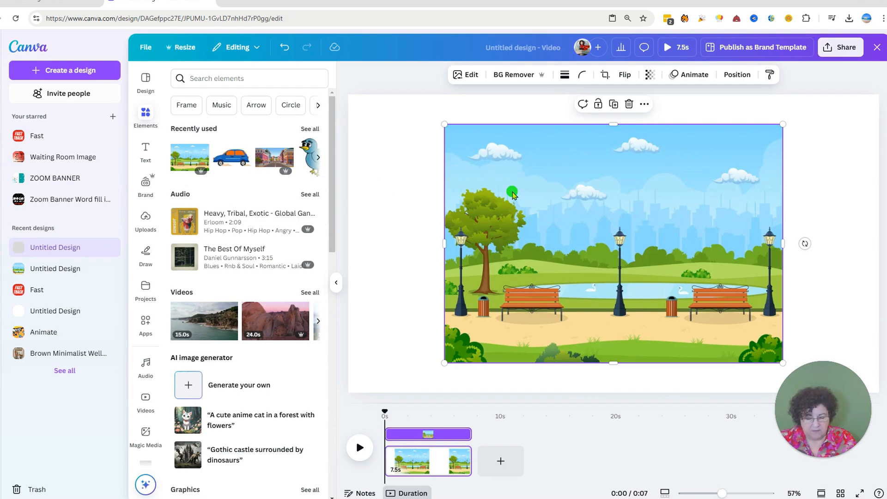
key(Delete)
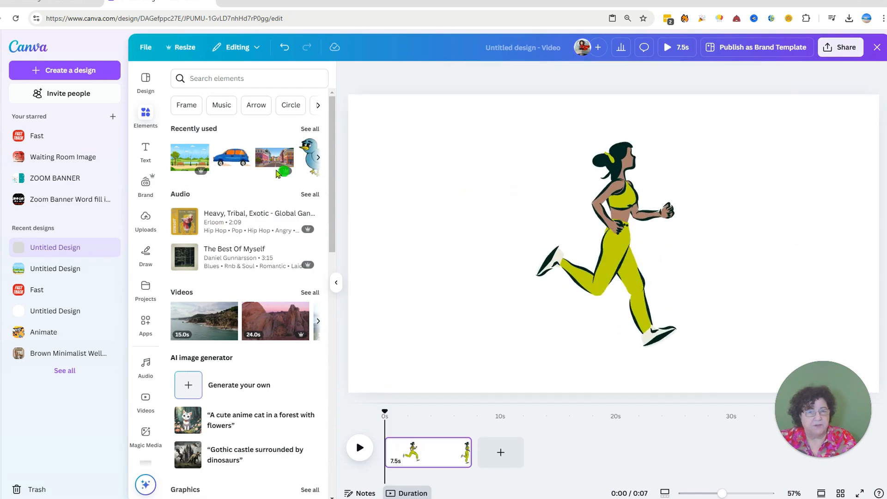
Add the recently used park graphic so it fills the whole page, and send it to the back behind the runner.
drag(189, 157, 448, 187)
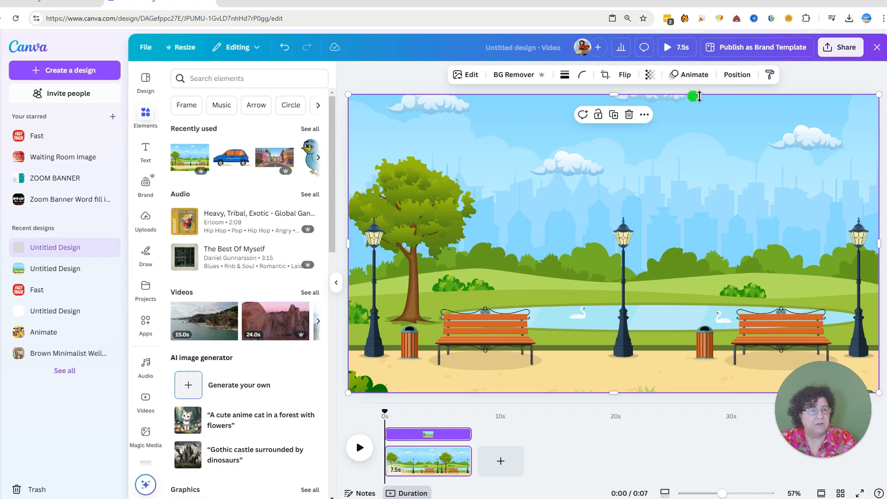
click(738, 78)
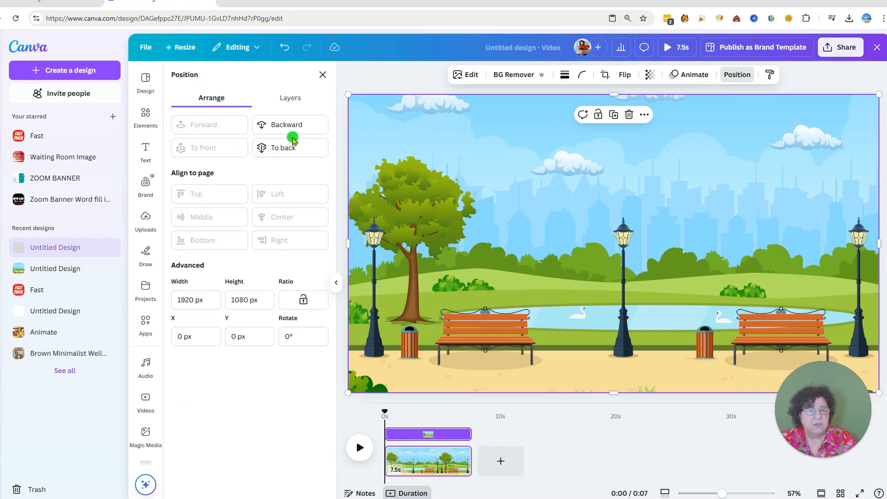
click(283, 148)
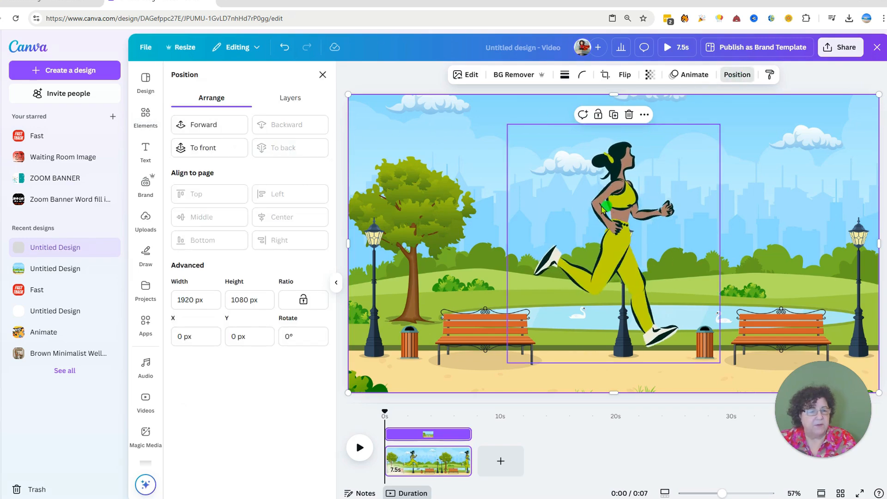
Shrink the runner to about 312 × 350 px and place her on the path at the page's left edge.
click(512, 135)
drag(508, 124, 634, 266)
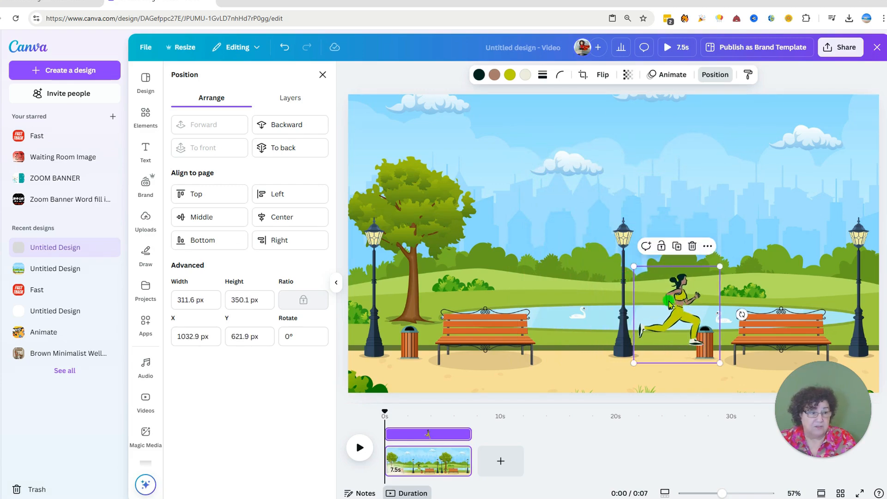
drag(658, 301, 410, 324)
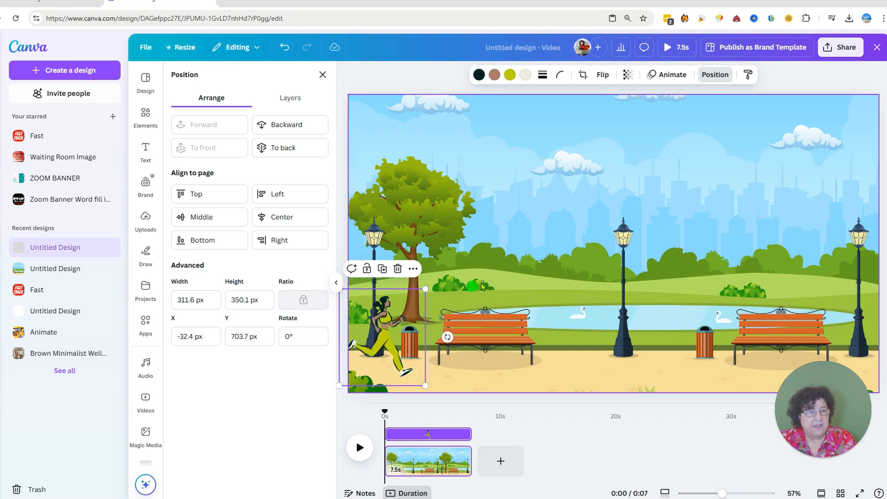
click(322, 76)
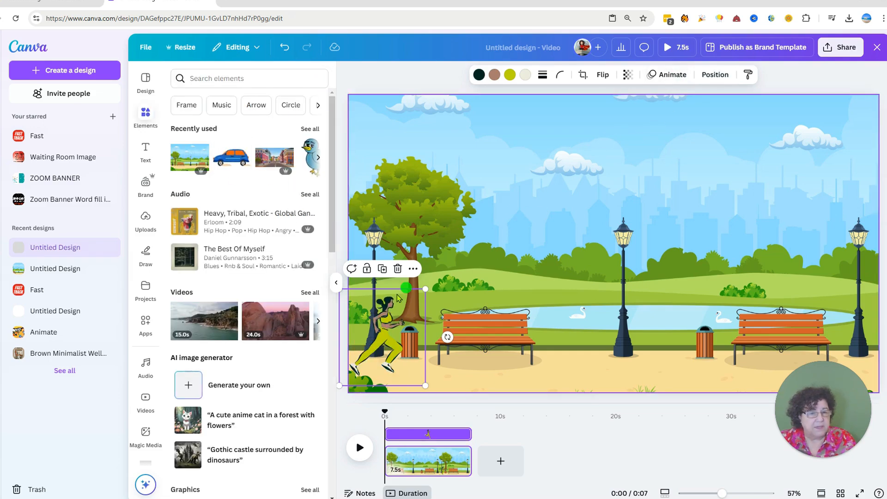
Create a custom animation that moves the runner in a straight line past the page's right edge, and preview it.
click(669, 81)
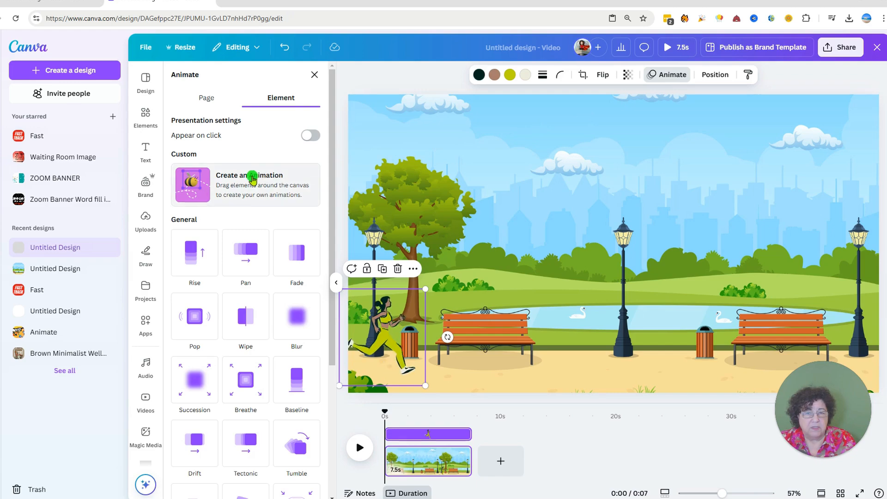
click(227, 185)
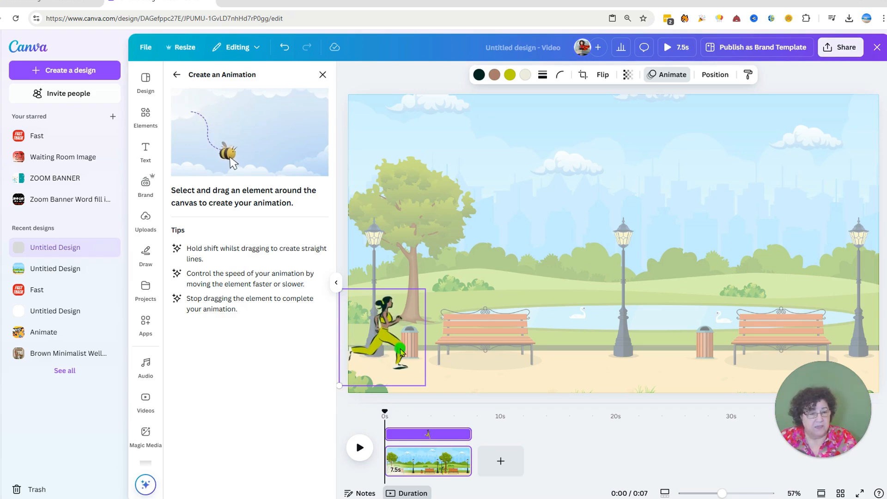
drag(400, 351, 885, 351)
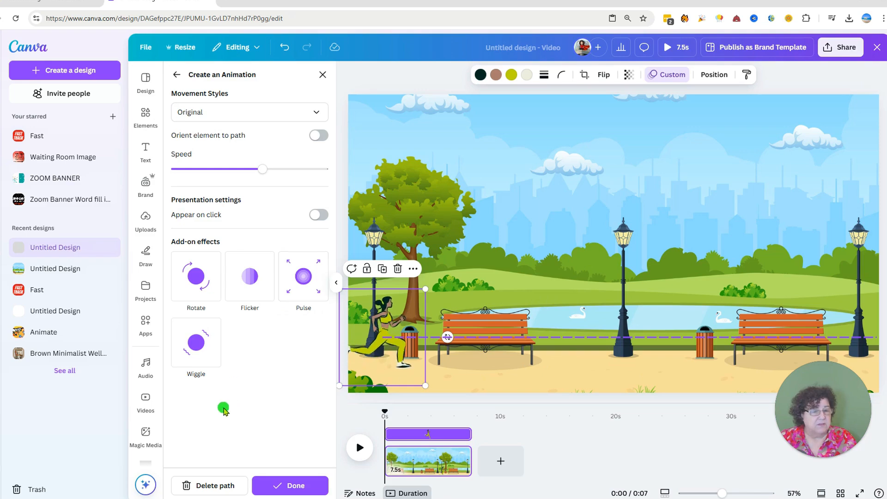
click(359, 449)
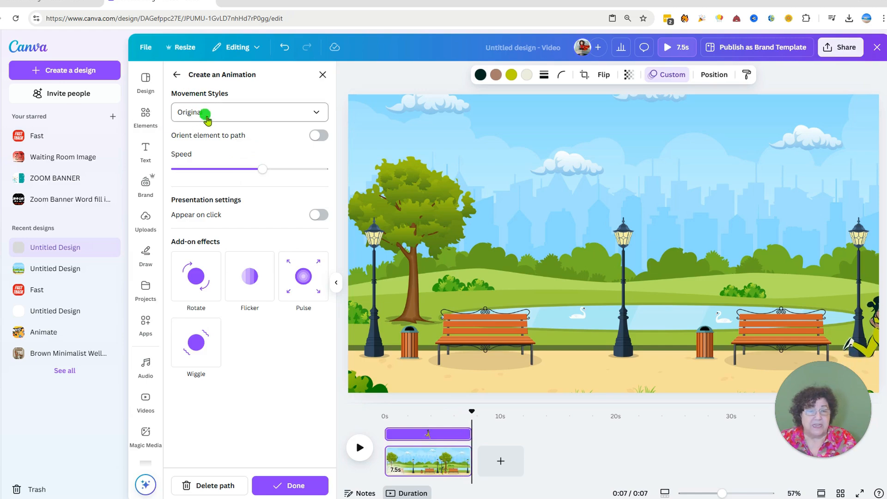
Set the runner animation's movement style to Steady and play the video.
click(320, 115)
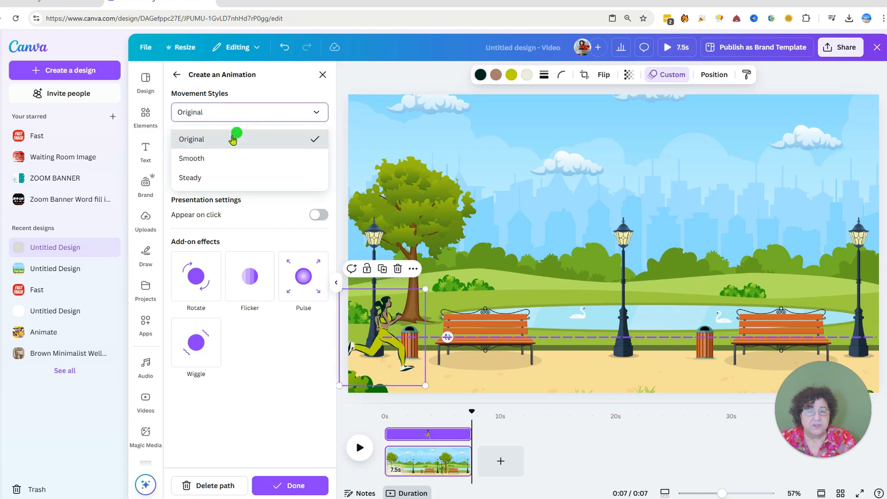
click(199, 181)
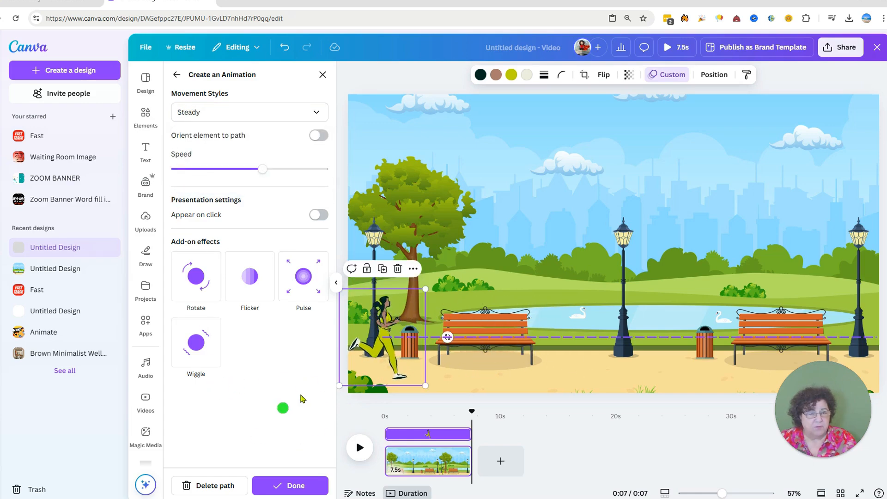
click(355, 451)
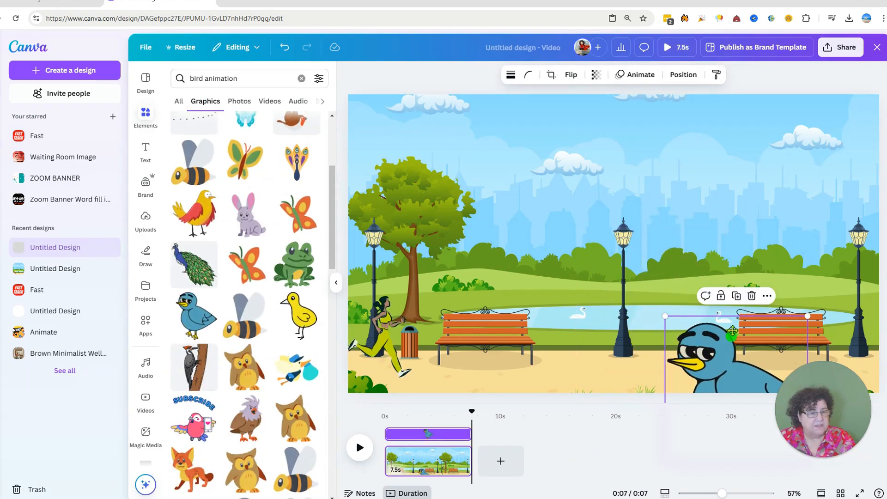
Shrink the blue bird and perch it on the right bench, and add the orange butterfly to the page.
drag(676, 213, 791, 307)
click(743, 290)
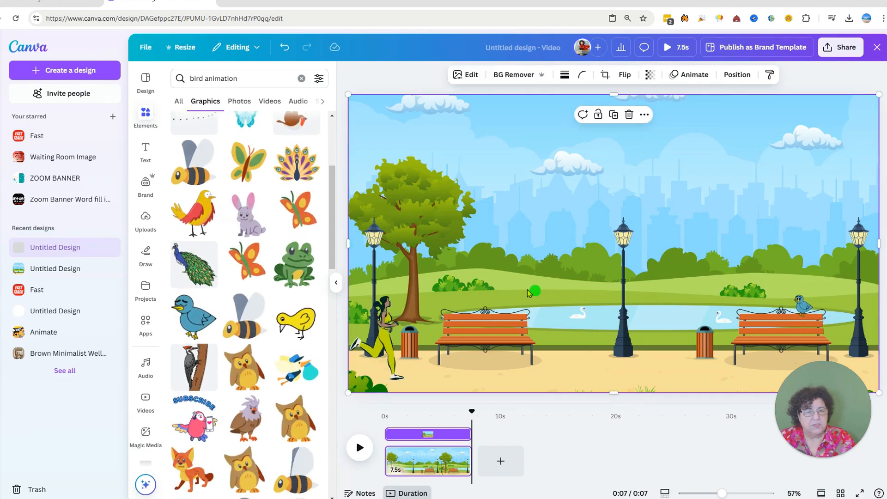
drag(296, 212, 647, 199)
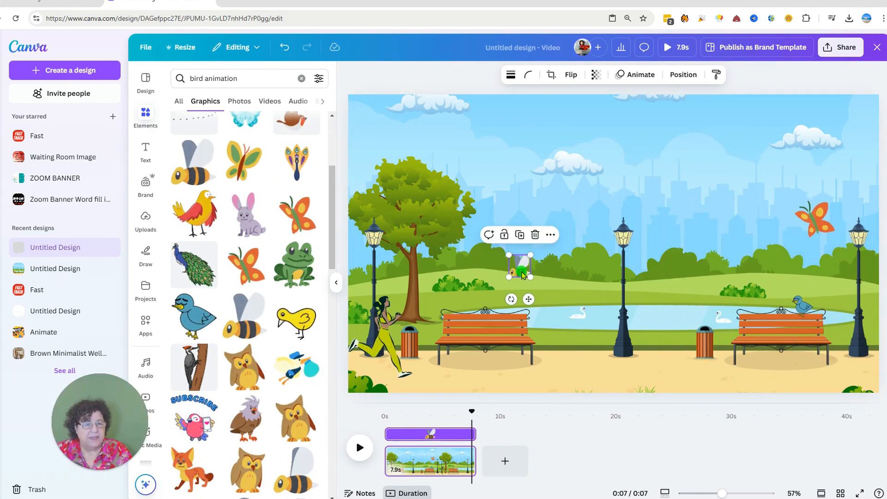
Create a custom animation that flies the bee along a winding, looping path past the page's left edge, and preview it.
click(646, 75)
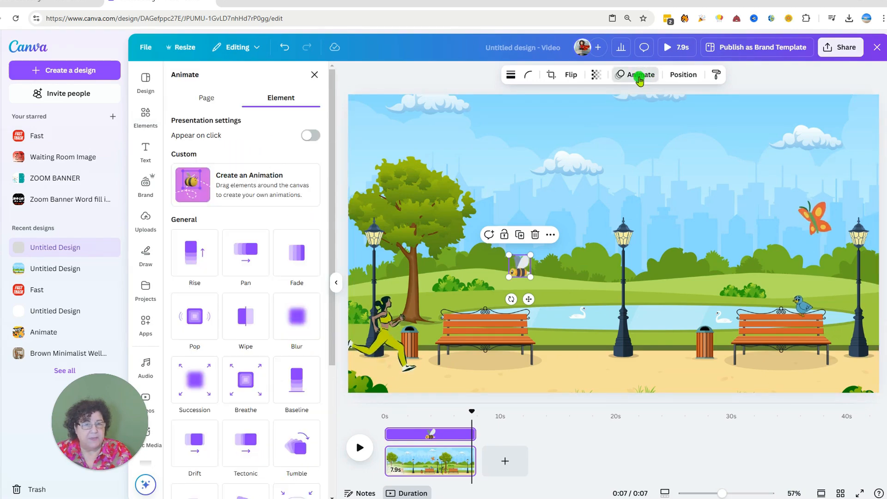
click(260, 189)
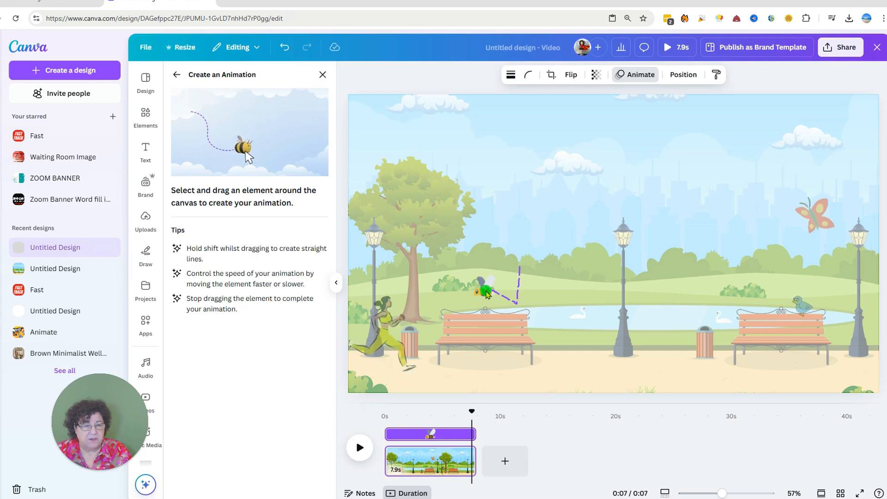
mouse_move(488, 294)
mouse_down()
mouse_move(456, 270)
mouse_move(456, 278)
mouse_move(465, 275)
mouse_move(456, 264)
mouse_move(445, 278)
mouse_move(469, 285)
mouse_move(453, 286)
mouse_move(442, 270)
mouse_up()
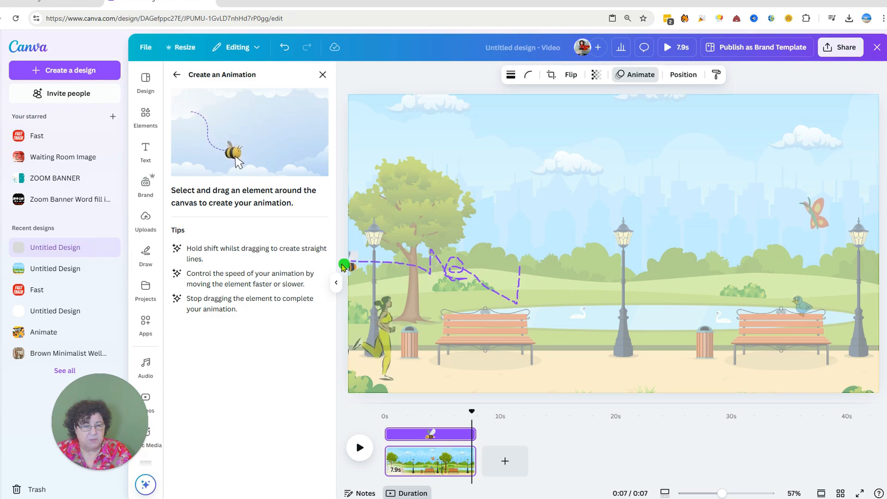
drag(323, 267, 336, 348)
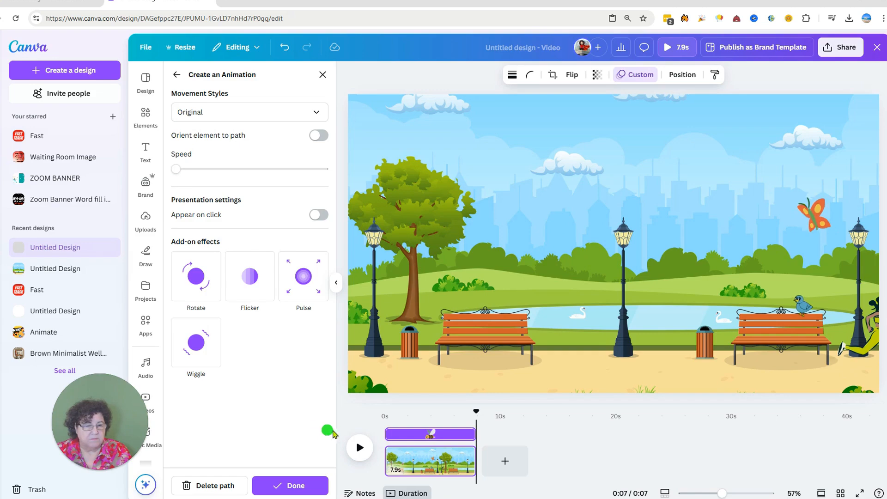
click(363, 448)
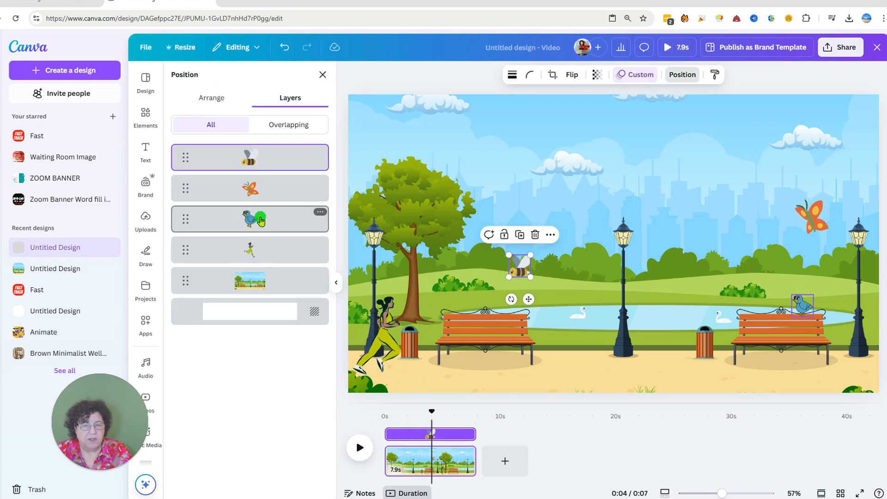
Reorder the layers so the blue bird, butterfly and bee sit below the runner and above the park background.
drag(260, 221, 259, 270)
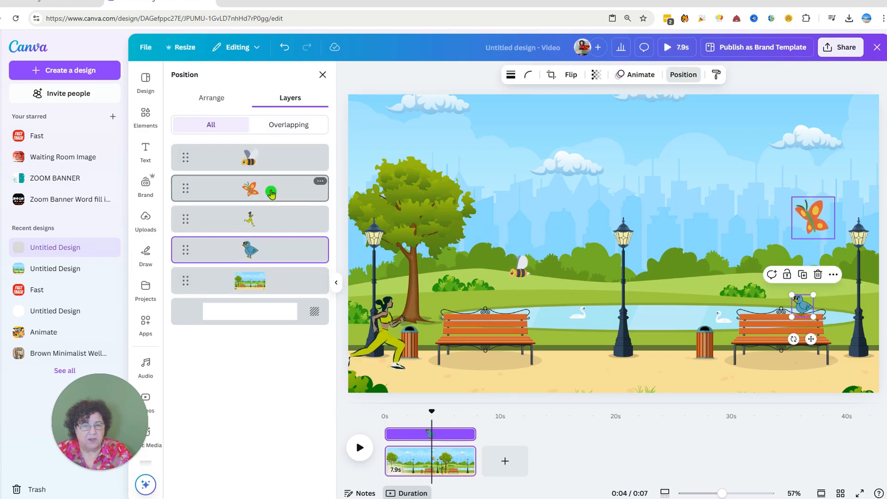
drag(271, 194, 271, 261)
drag(258, 156, 256, 268)
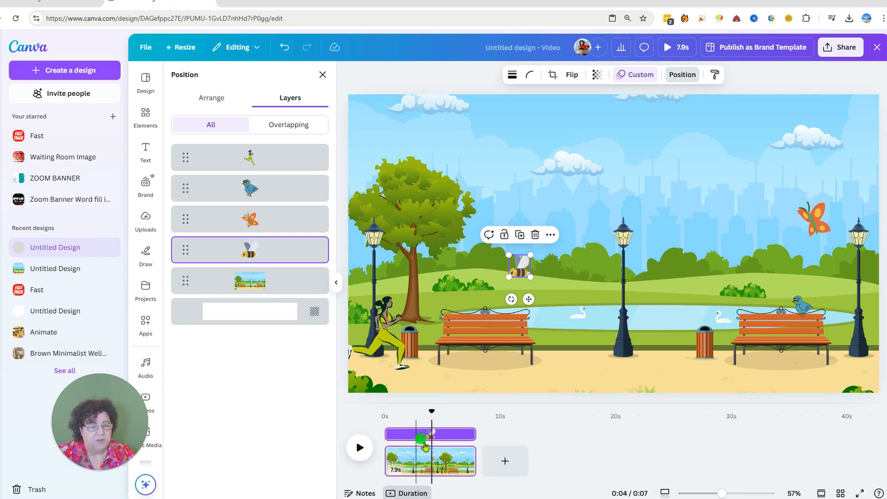
Add a second page and place a large city street graphic on it, found by searching the elements for "city".
click(505, 460)
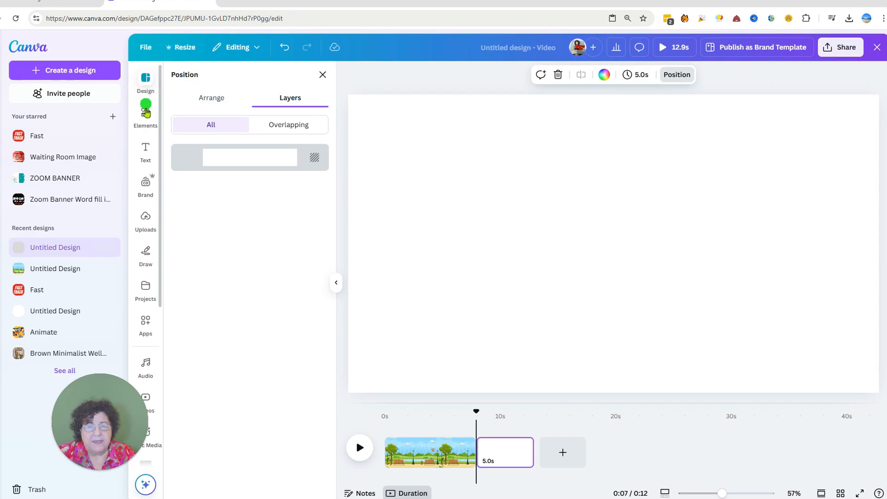
click(146, 115)
click(212, 78)
text(city)
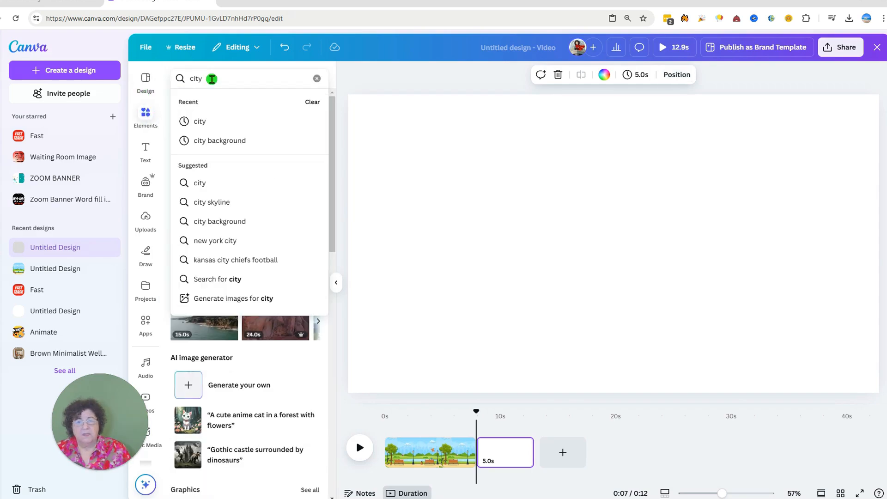
key(Return)
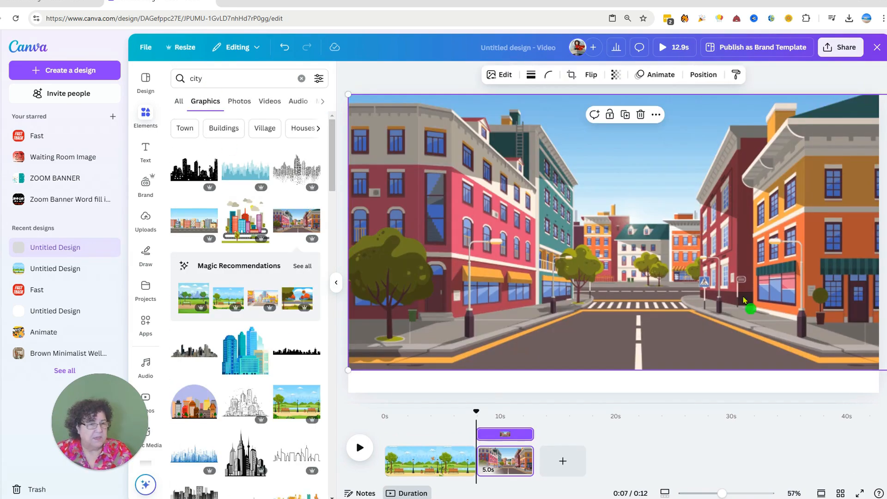
click(493, 378)
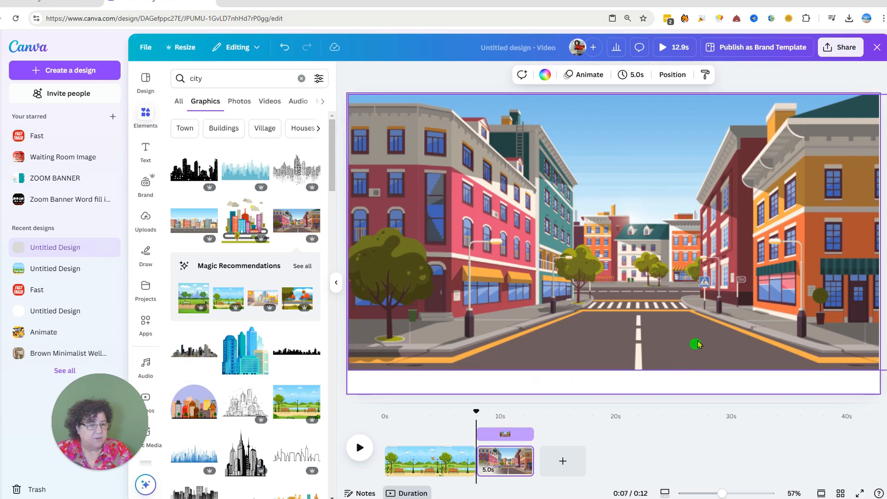
Resize and reposition the city street graphic so it fills the whole second page.
click(698, 326)
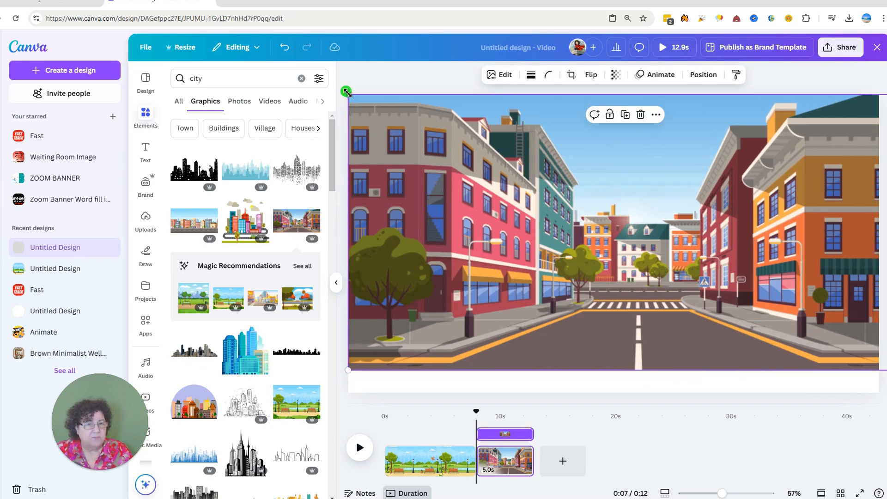
mouse_move(346, 92)
mouse_down()
mouse_move(340, 83)
mouse_move(352, 87)
mouse_up()
drag(525, 213, 534, 241)
drag(779, 137, 674, 140)
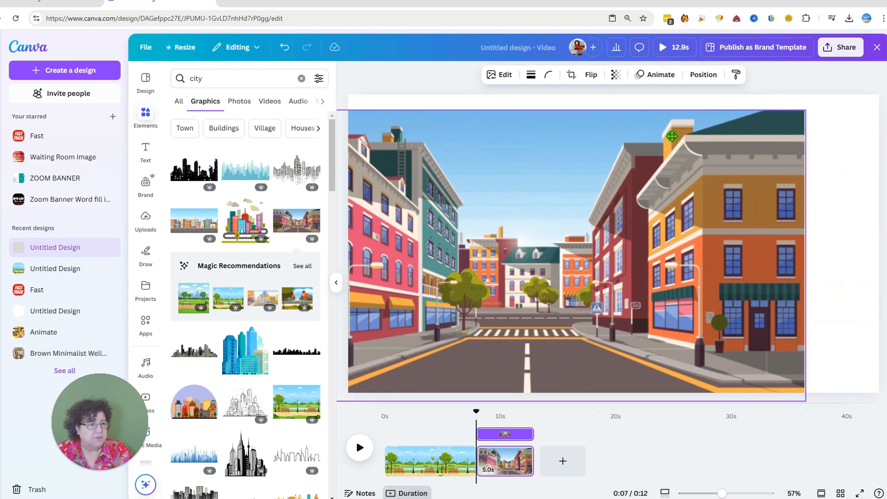
drag(806, 111, 879, 97)
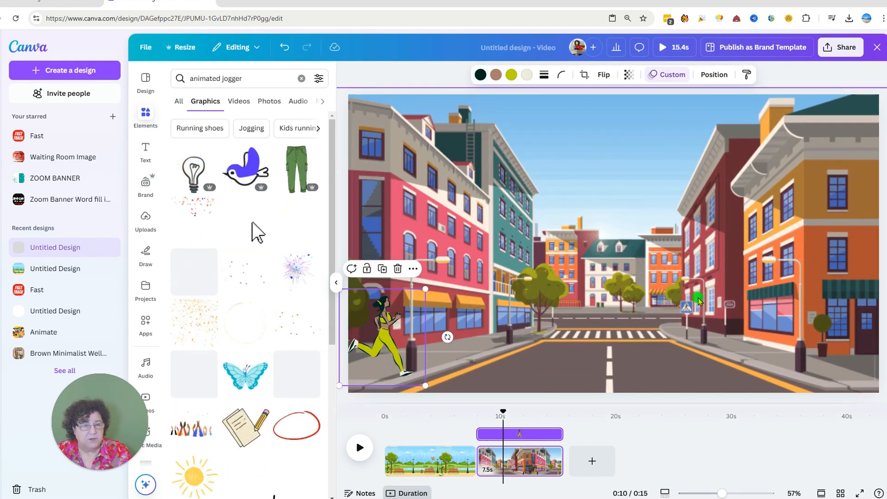
Try to enlarge the city street background and create a custom animation that slides it left behind the runner.
drag(739, 243, 577, 245)
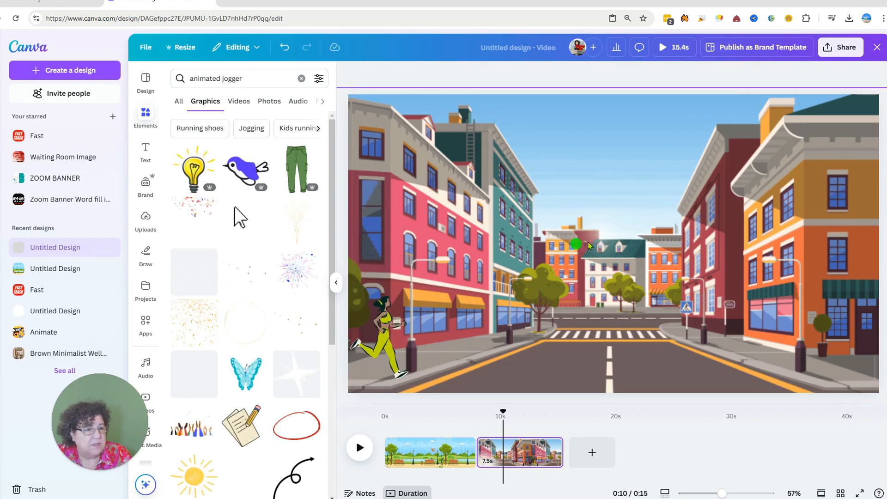
click(614, 195)
drag(678, 195, 413, 211)
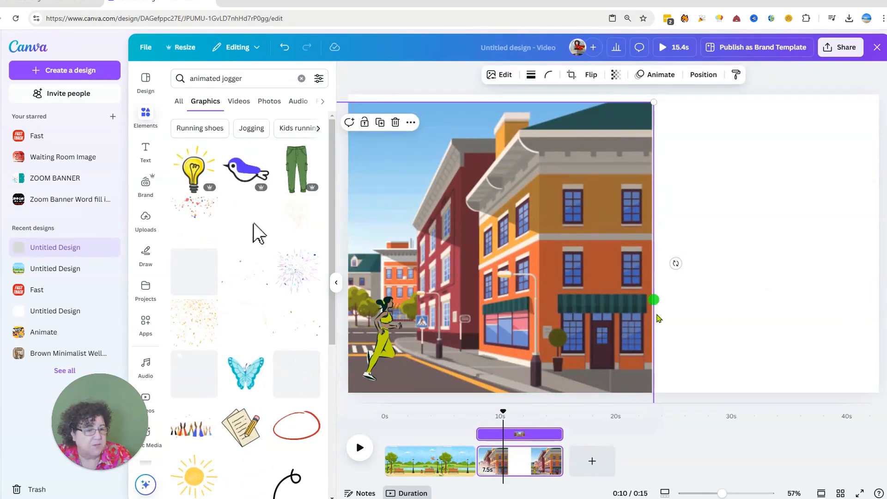
drag(655, 105, 836, 133)
drag(410, 206, 572, 198)
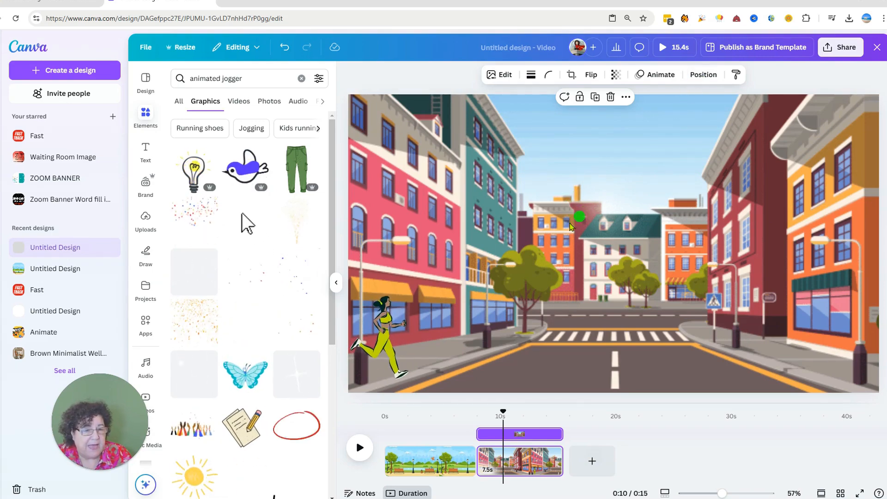
click(420, 326)
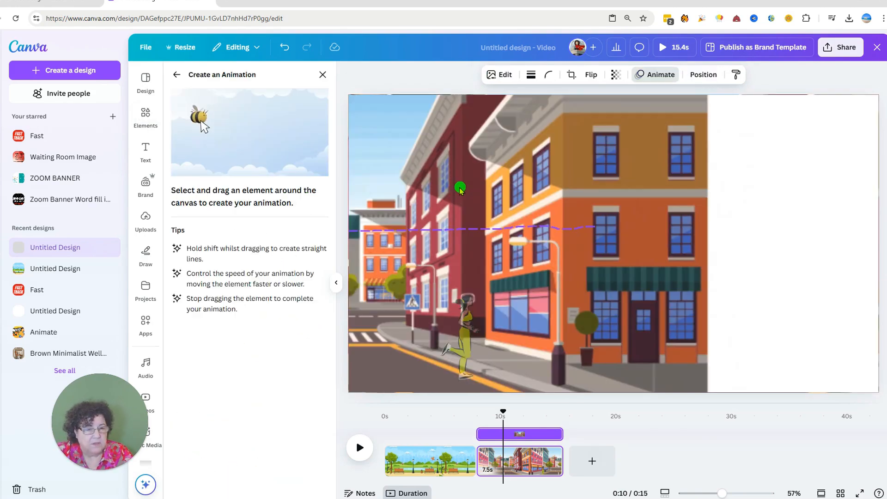
drag(460, 189, 319, 188)
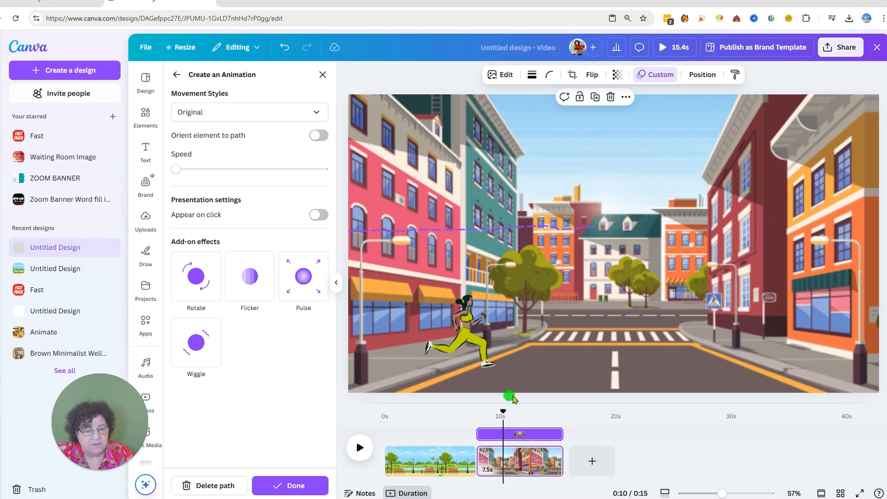
Add a blank third page and return to the city street page.
click(592, 461)
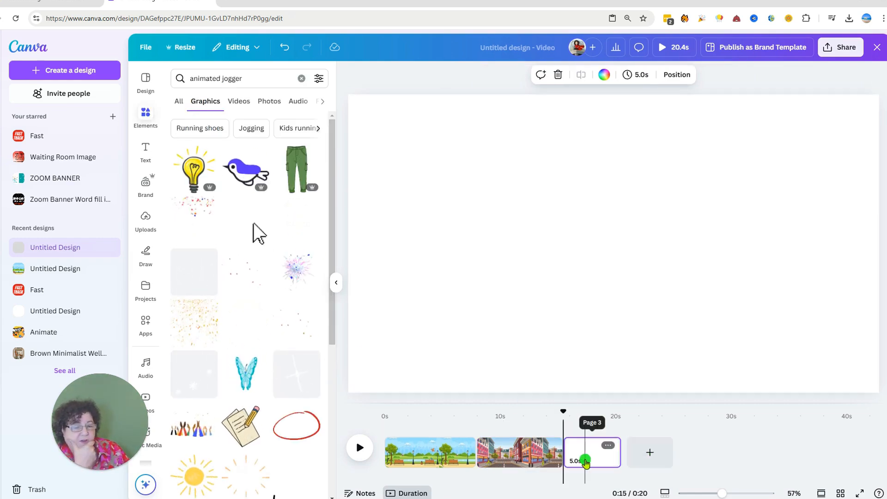
click(510, 458)
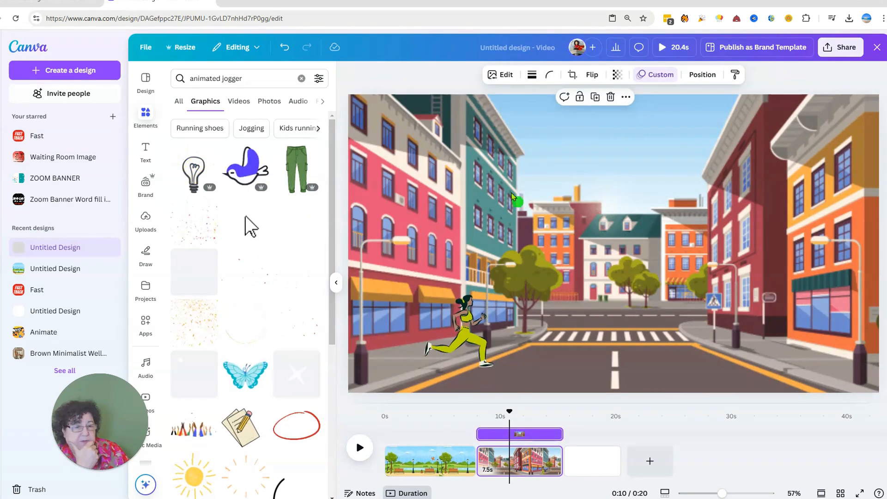
Create a custom animation that moves the runner in a straight horizontal line across the city street towards the page's right edge.
click(580, 75)
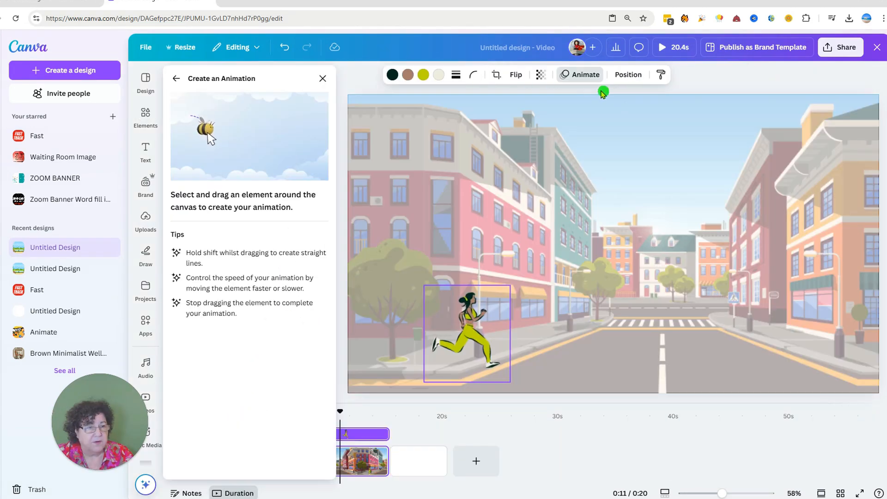
click(581, 75)
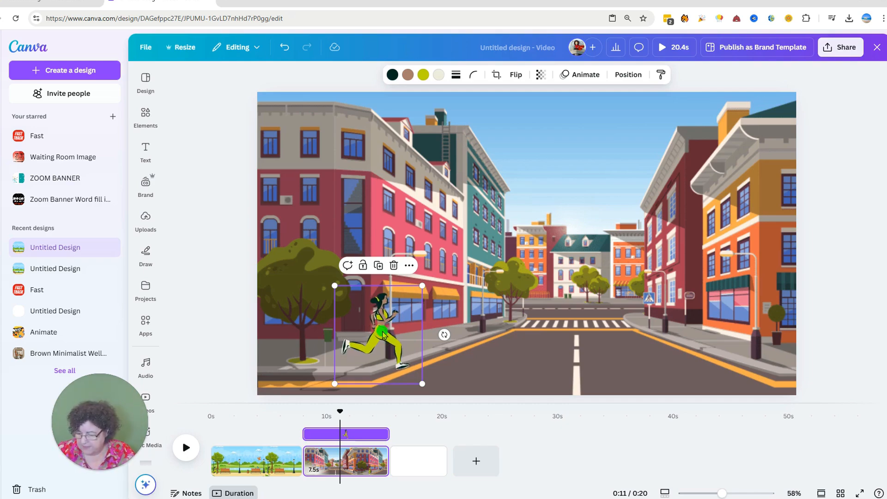
mouse_move(383, 335)
mouse_down()
mouse_move(886, 335)
mouse_move(874, 364)
mouse_move(876, 342)
mouse_up()
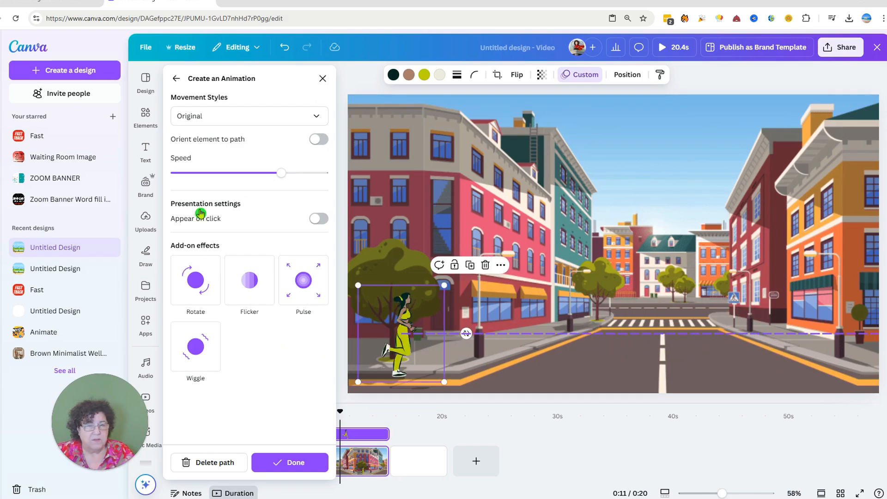
Set the runner's movement style to Steady at the slowest speed, finish the animation and preview the video.
click(316, 120)
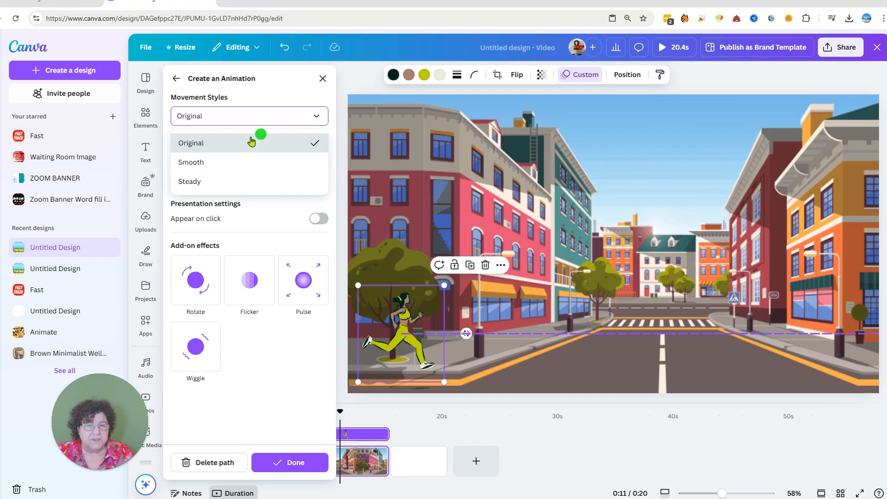
click(199, 182)
drag(280, 173, 161, 181)
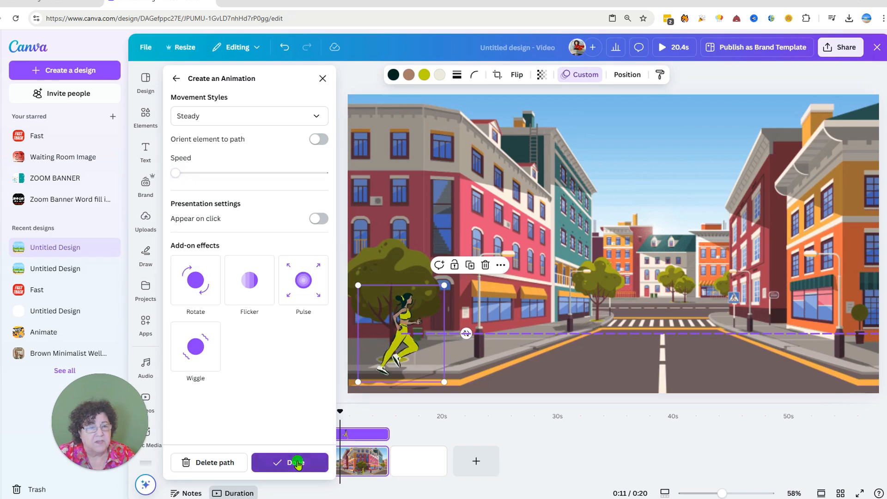
click(298, 464)
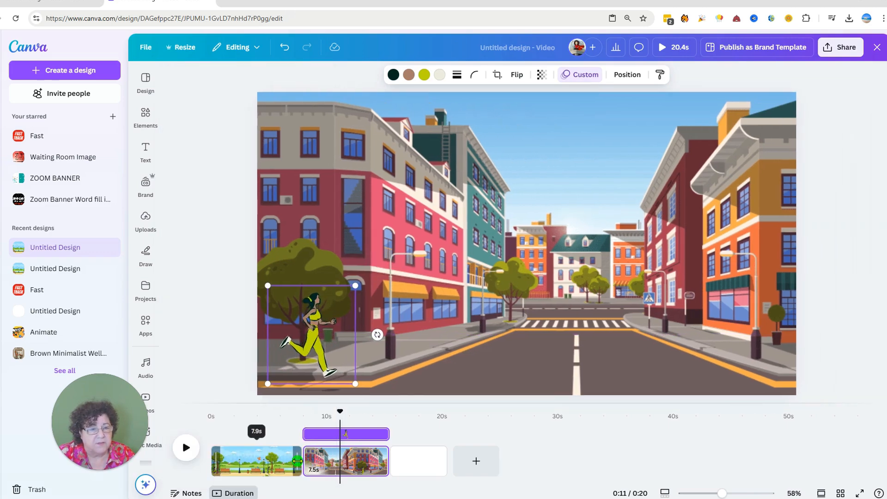
click(195, 459)
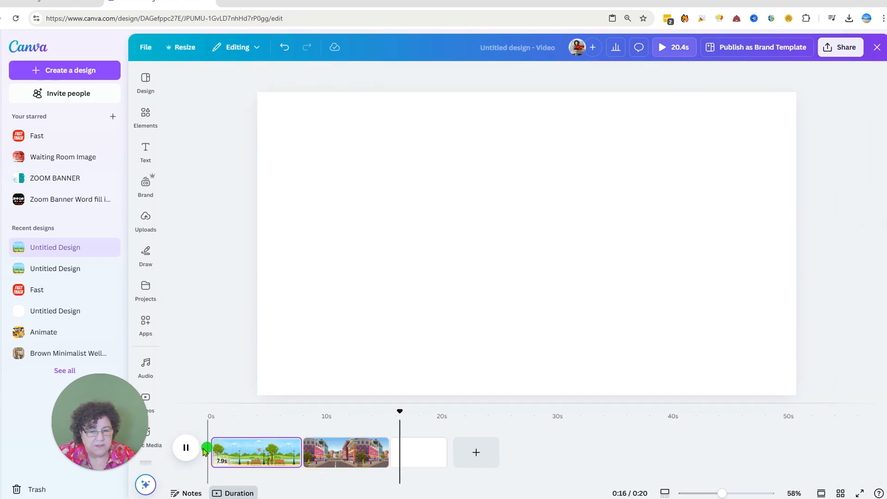
Add the blue car from the "animated car" graphics to the third page's autumn street scene and shrink it to street scale.
click(414, 453)
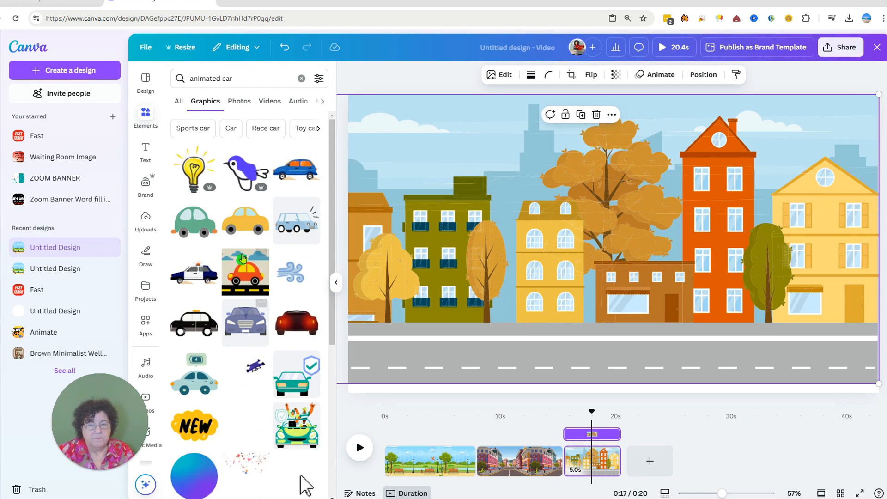
click(290, 173)
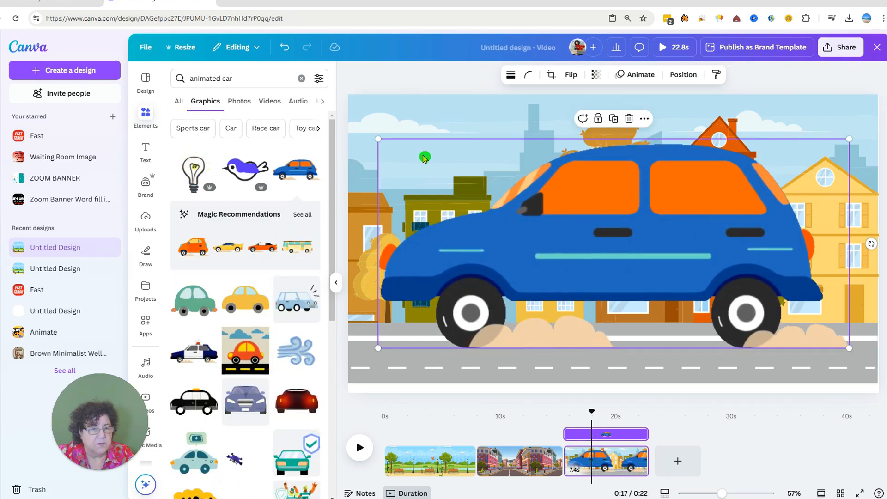
drag(350, 126, 506, 277)
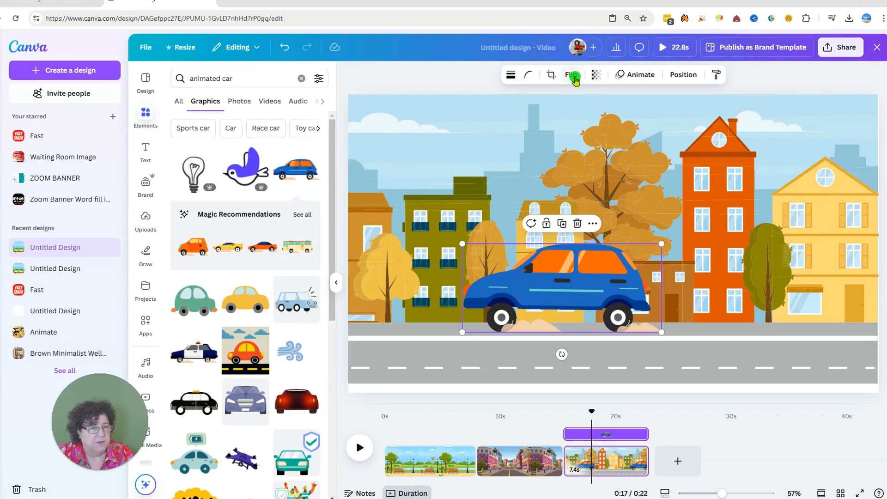
Flip the blue car horizontally and place it on the road in the left half of the page.
click(571, 75)
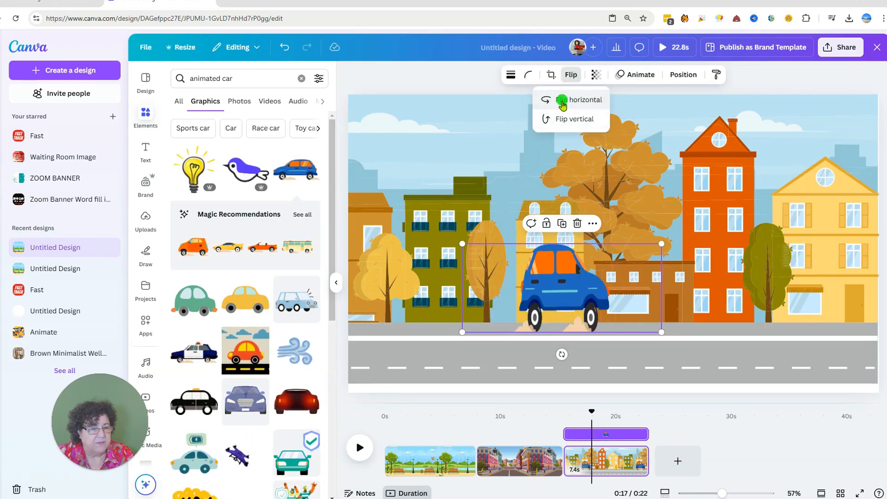
click(562, 100)
drag(561, 282, 497, 303)
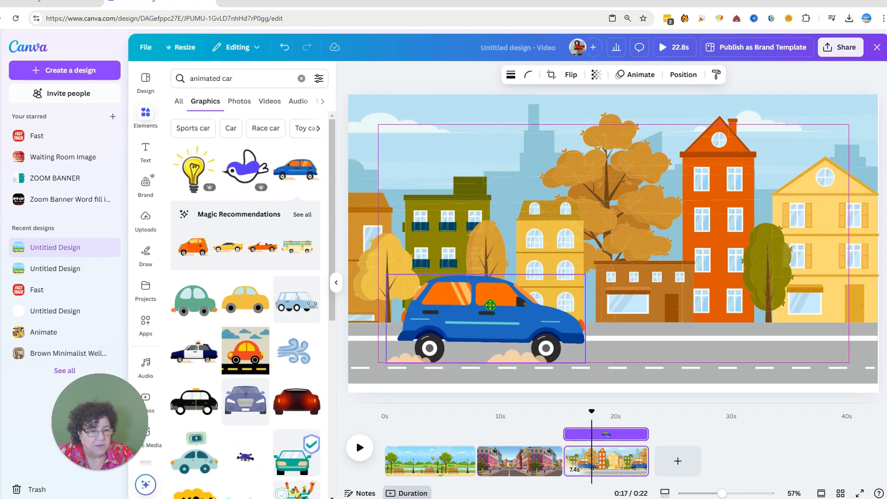
drag(485, 305, 485, 305)
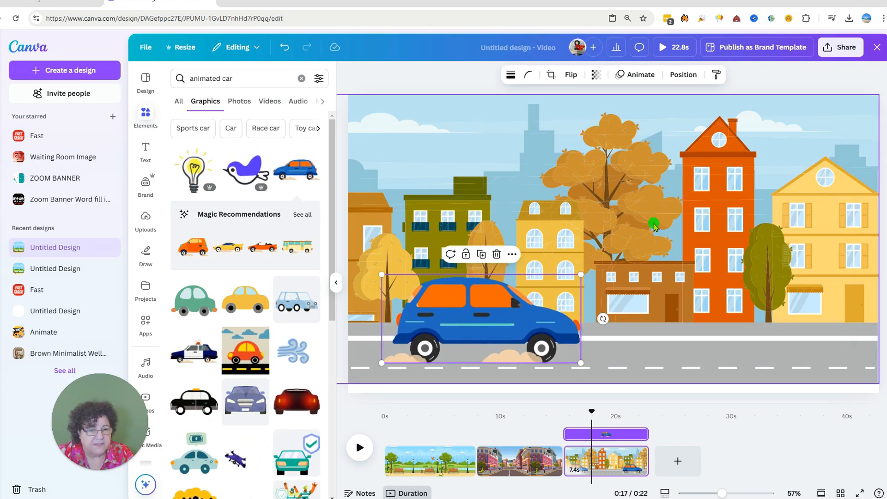
Shorten the third page to 5.9 seconds and duplicate it.
click(601, 462)
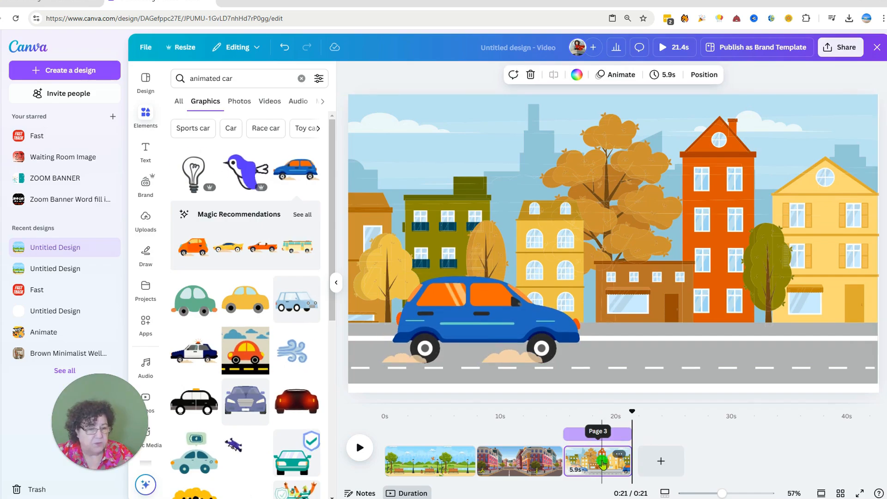
right_click(603, 462)
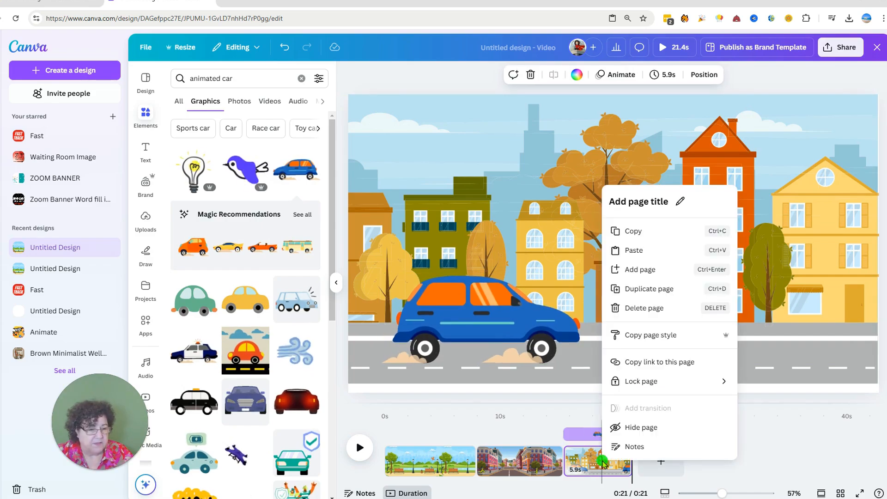
click(657, 292)
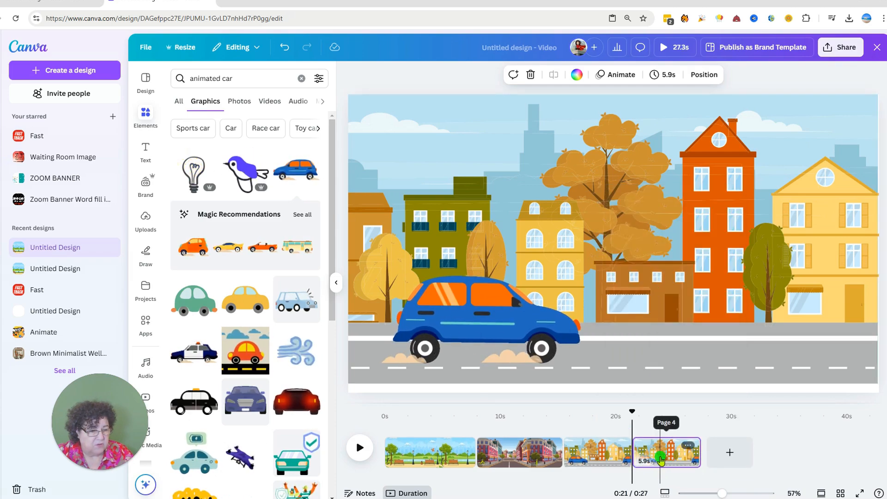
Enlarge the autumn street background behind the car on the duplicated fourth page, and compare it with the third page.
click(667, 458)
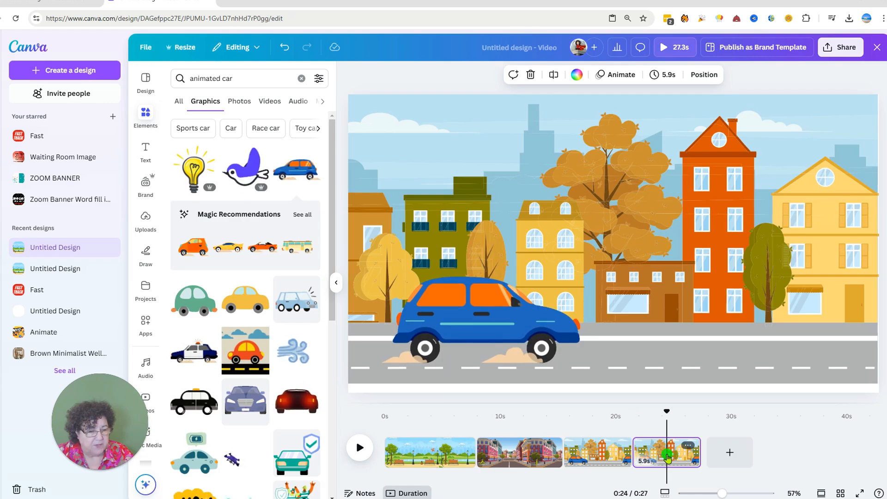
click(348, 148)
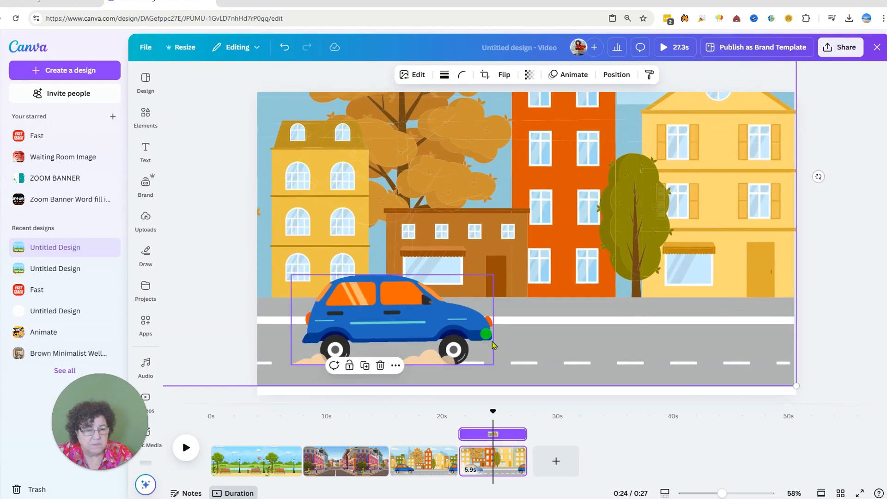
click(421, 468)
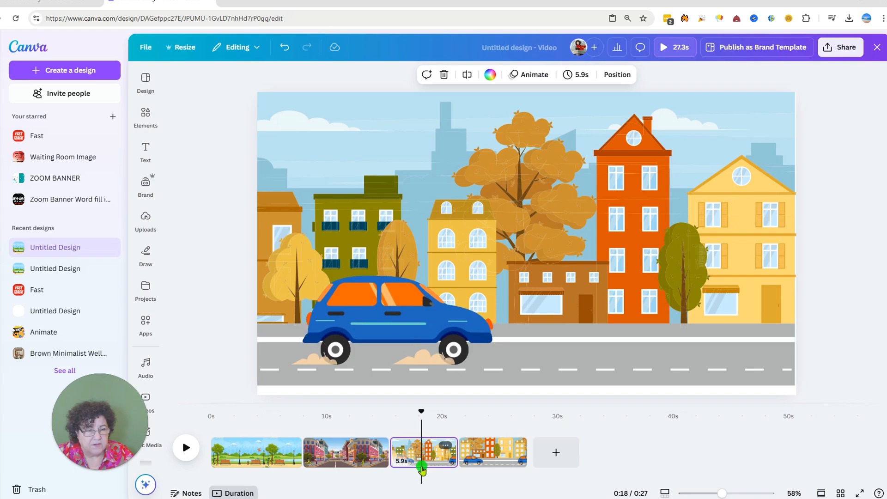
click(505, 456)
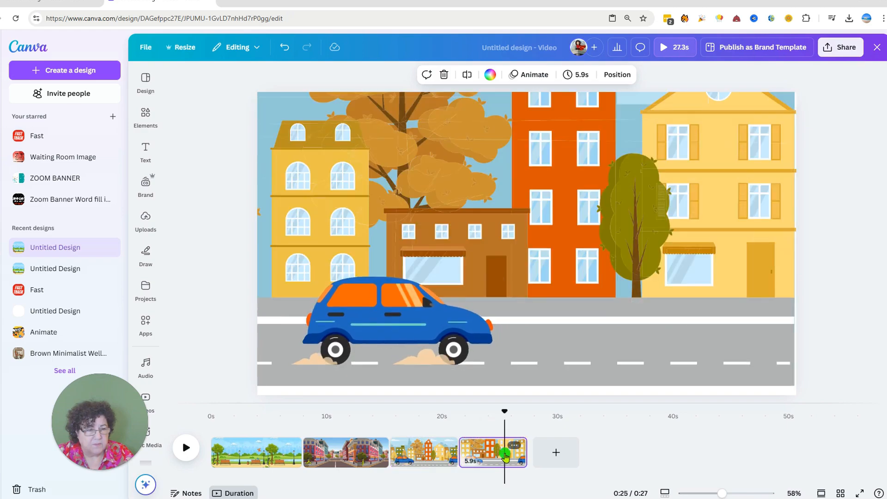
Add a Match & Move transition of 2.3 seconds between the third and fourth pages.
click(457, 459)
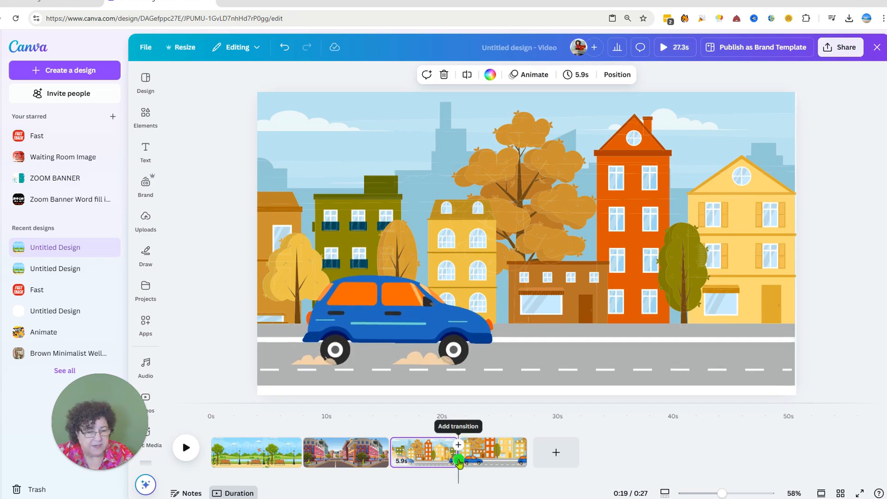
click(459, 463)
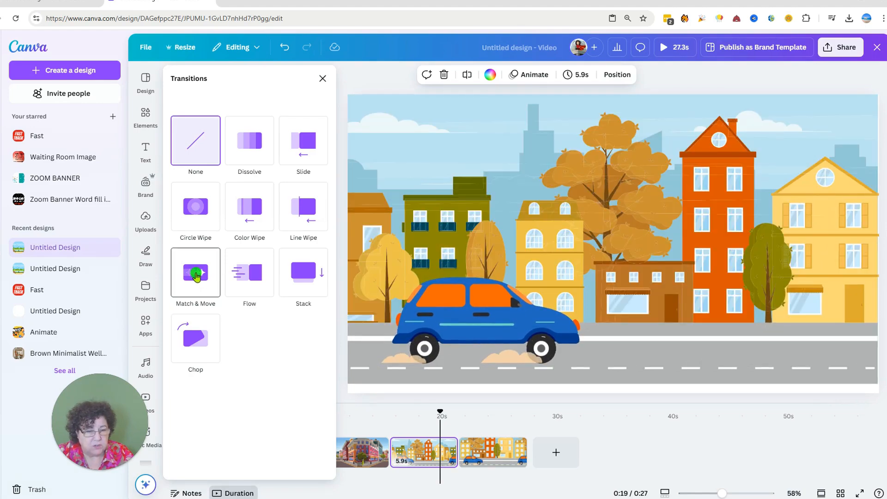
click(196, 276)
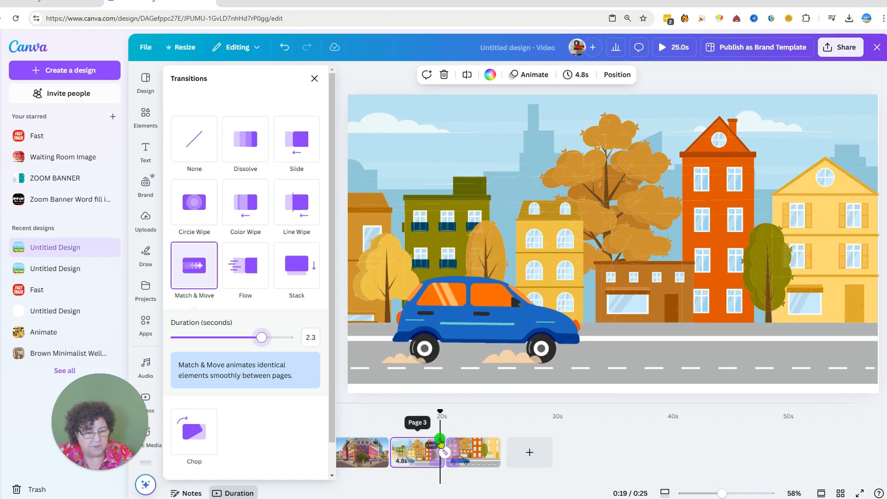
Trim the start of the third page to shorten it to 3.9 seconds.
drag(397, 453, 406, 452)
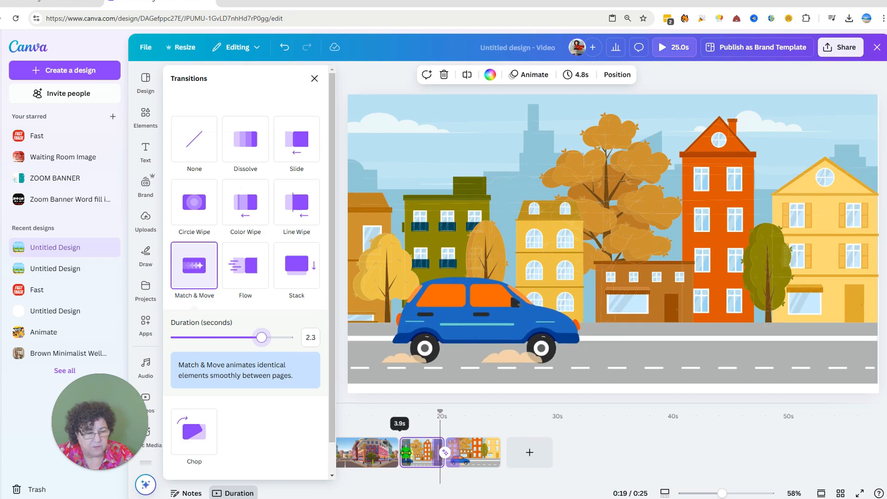
drag(407, 453, 406, 452)
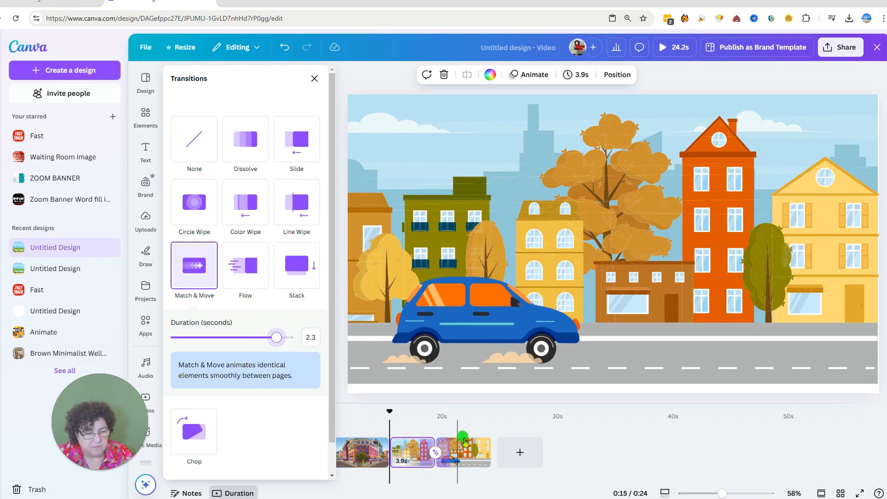
Trim the end of the fourth page to shorten it to 3.4 seconds.
drag(485, 452, 469, 453)
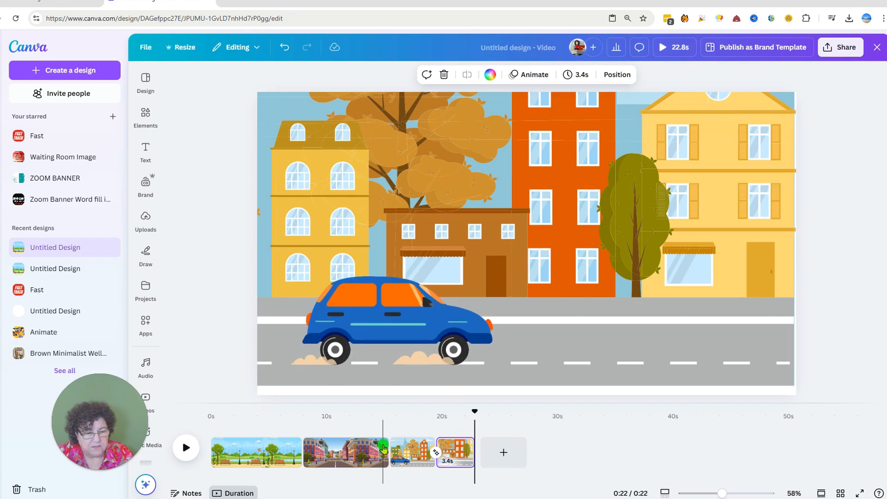
right_click(382, 448)
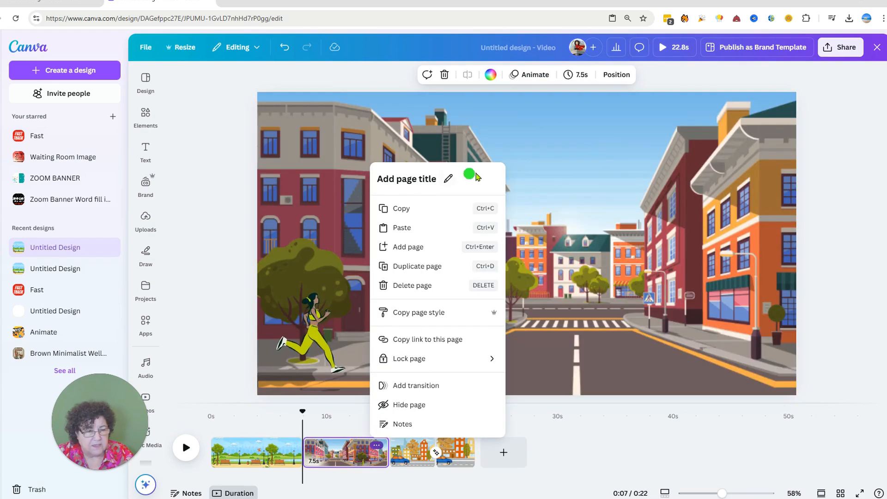
click(584, 155)
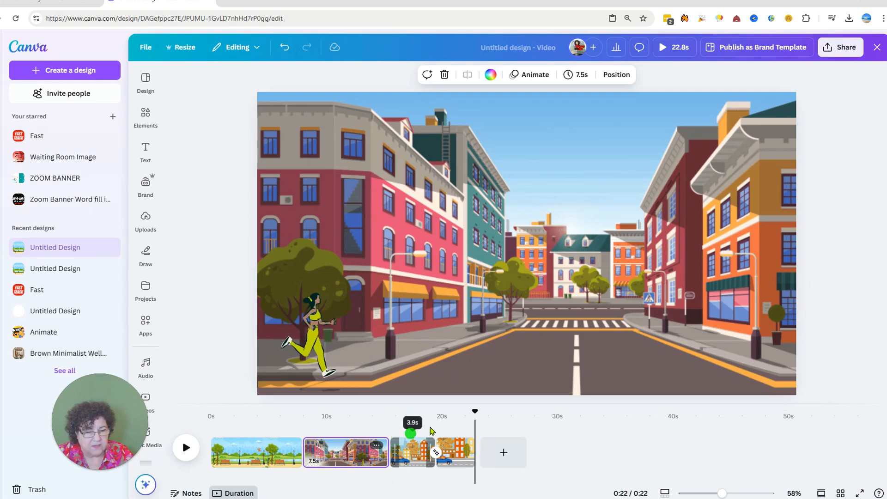
Play back the video from the end of the second page, and replay the blue car scene to check the transition.
drag(405, 423, 384, 423)
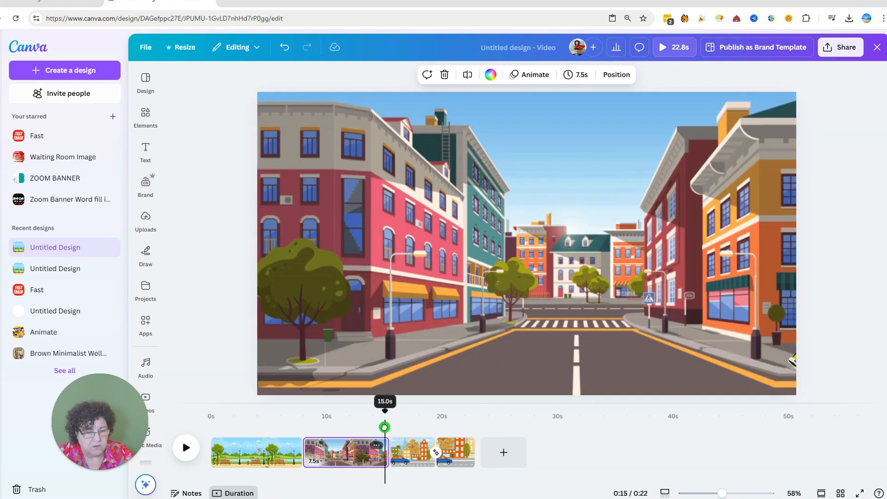
click(188, 450)
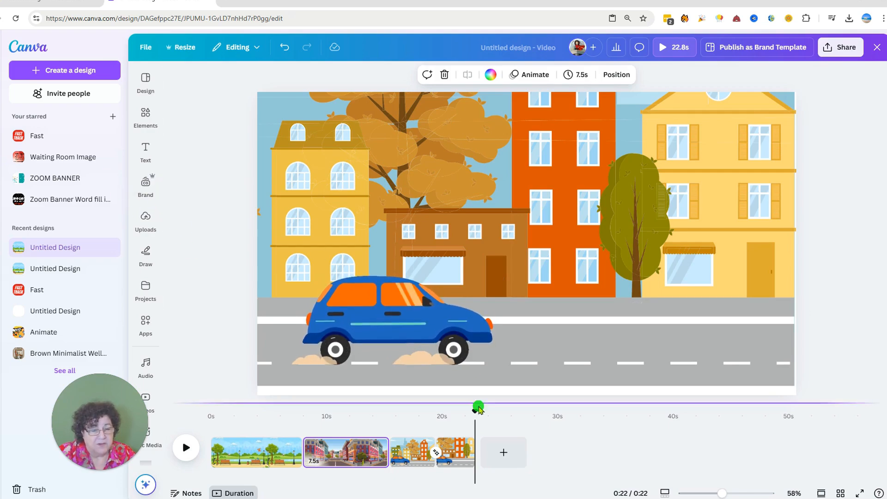
drag(475, 411, 403, 420)
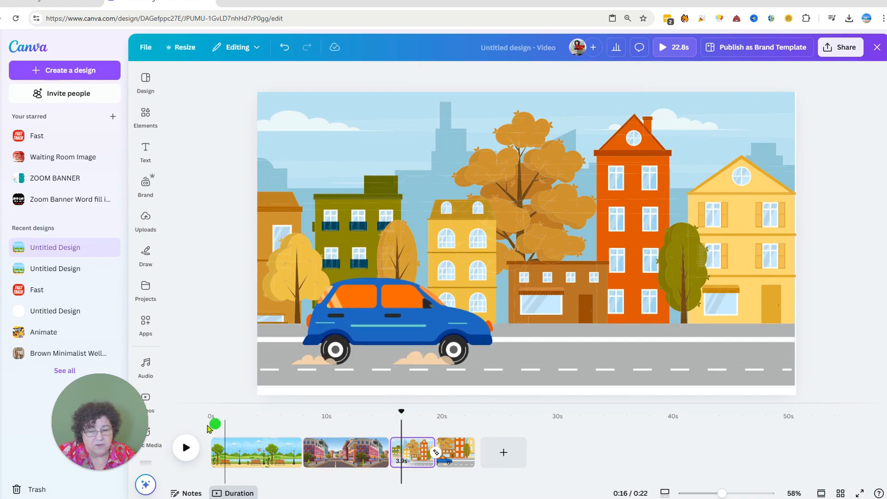
click(186, 447)
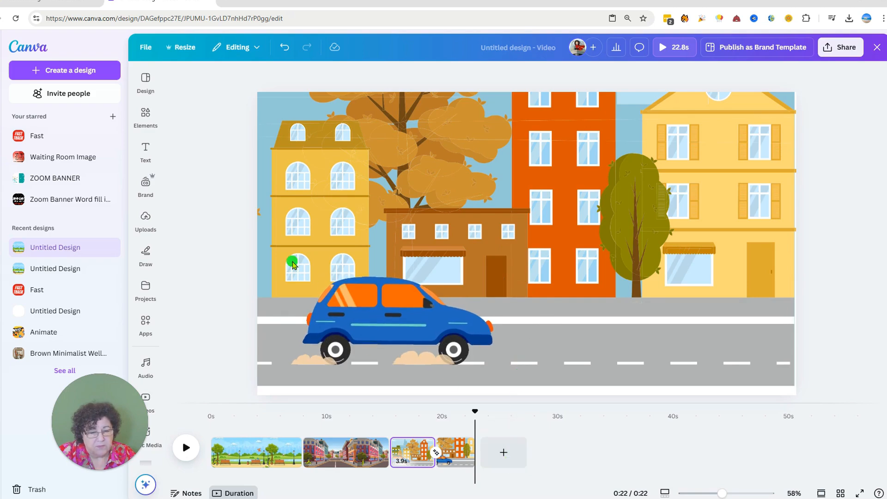
Add a fifth page and place the dark grey off-road car graphic on it, resized in front of the blue-roofed houses.
click(520, 447)
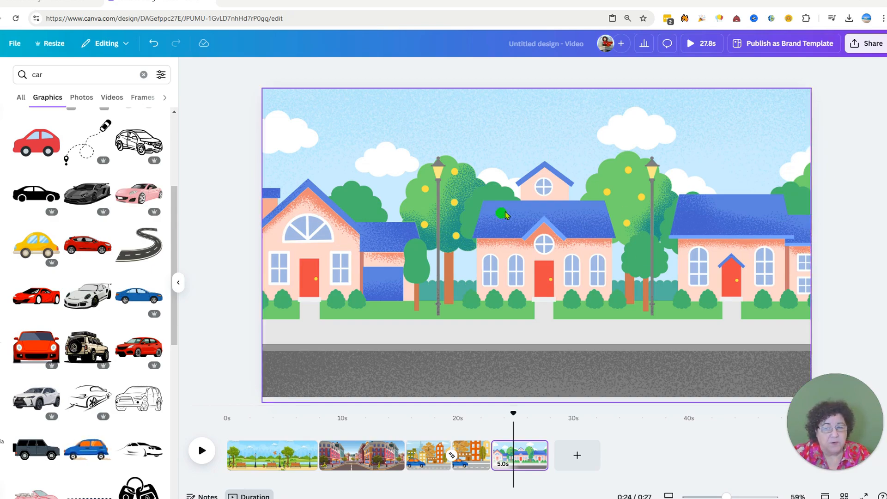
click(41, 455)
drag(427, 194, 472, 214)
drag(530, 250, 478, 299)
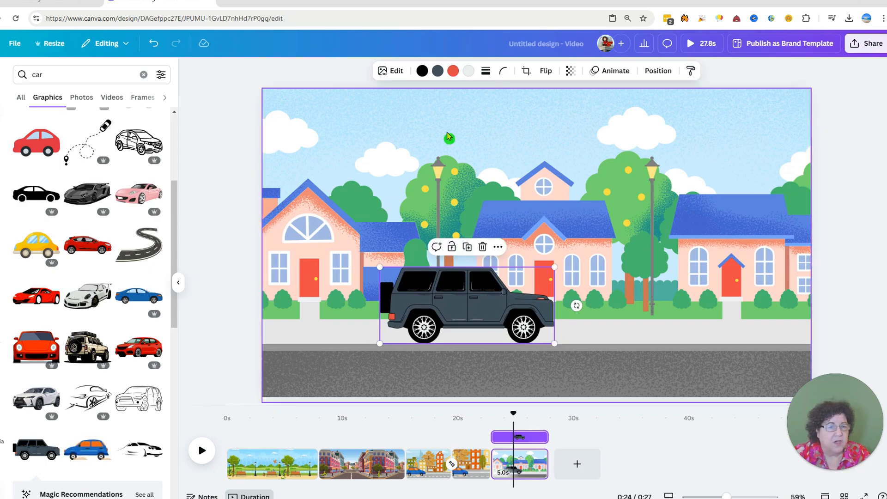
Recolor the off-road car's grey body red, and place it slightly smaller on the road in front of the first house.
click(438, 71)
click(24, 234)
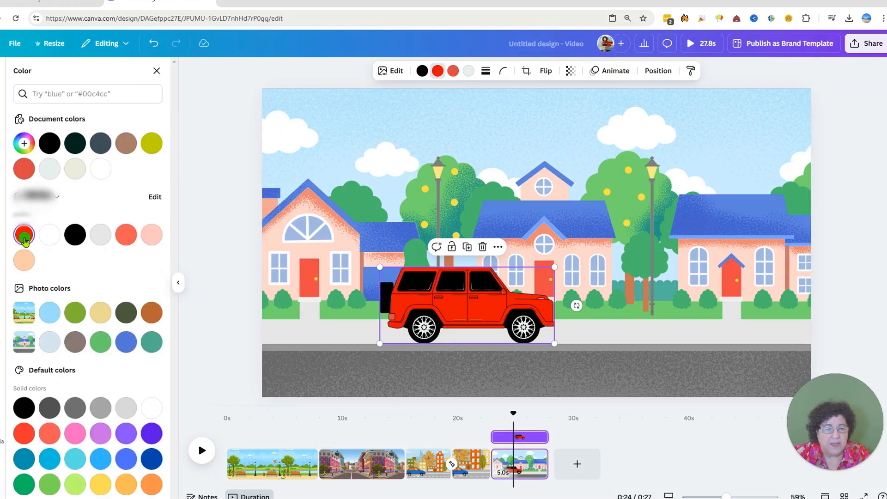
drag(464, 296, 374, 331)
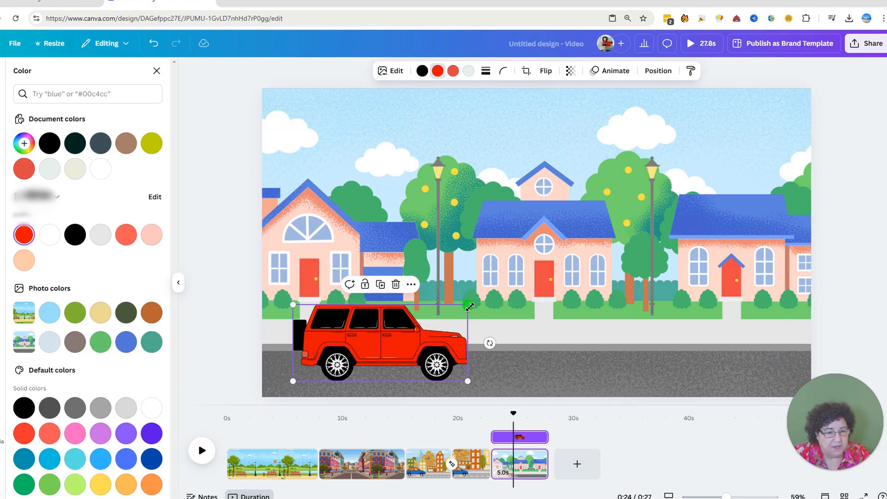
drag(470, 306, 446, 314)
drag(373, 336, 374, 333)
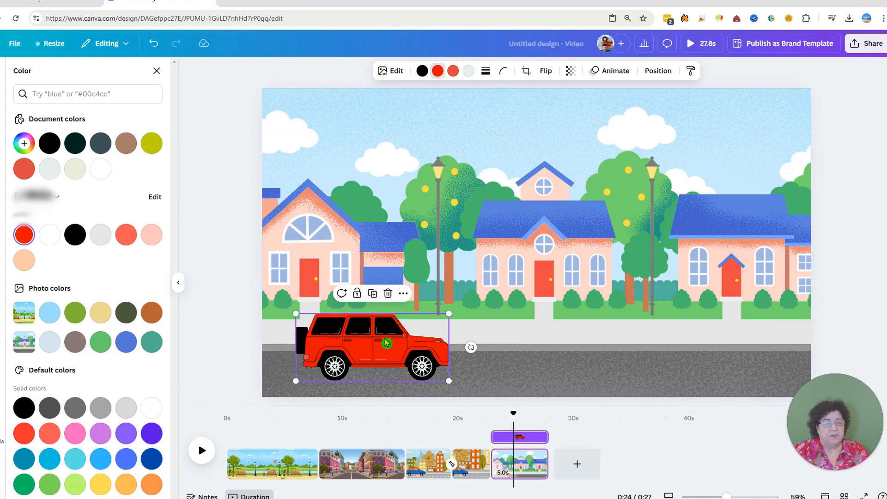
Create a custom animation moving the red car straight forward along the road, with the Steady movement style.
click(618, 71)
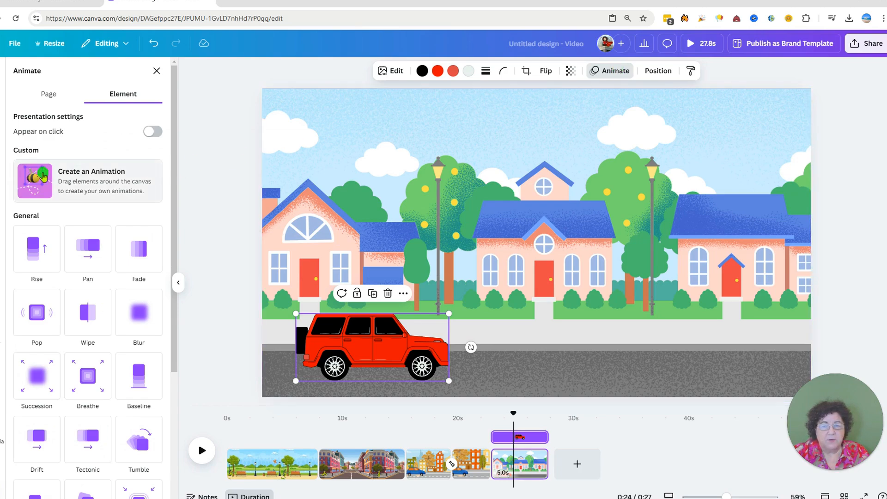
click(78, 175)
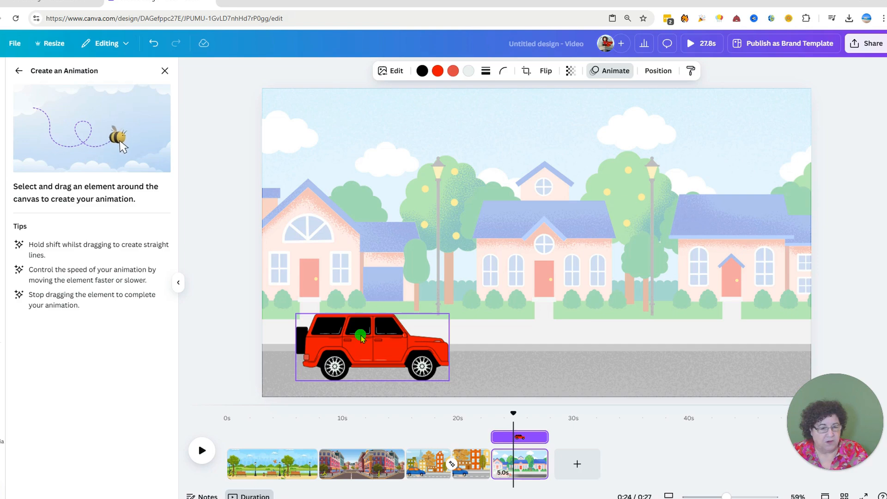
drag(361, 338, 573, 361)
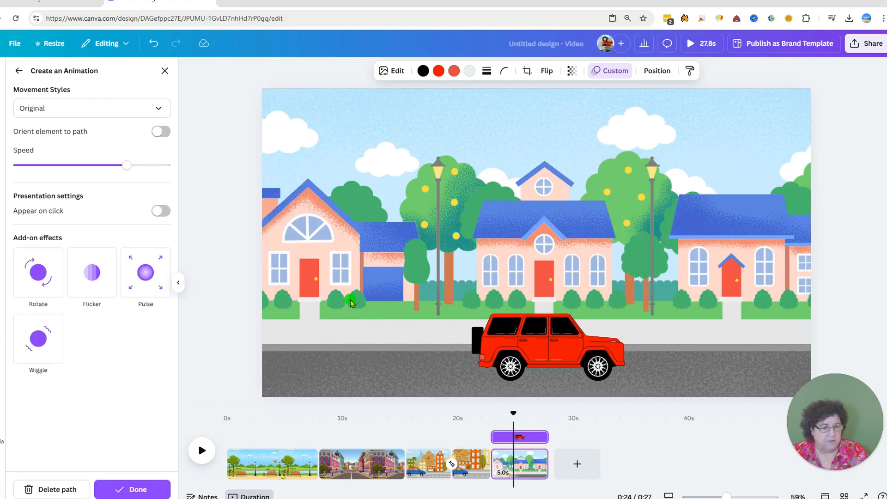
click(153, 109)
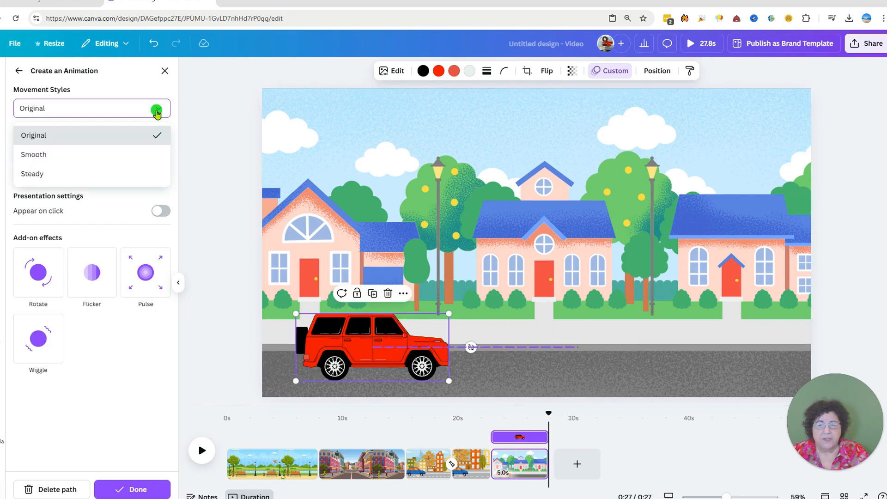
click(29, 174)
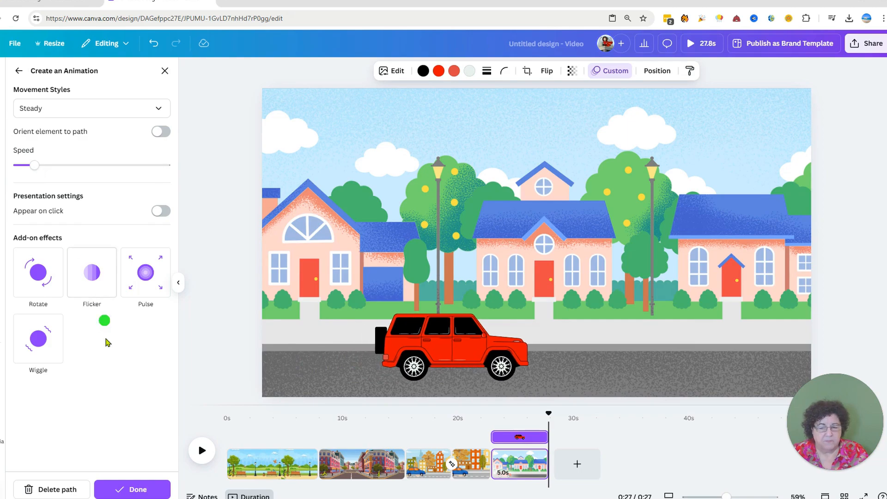
click(129, 490)
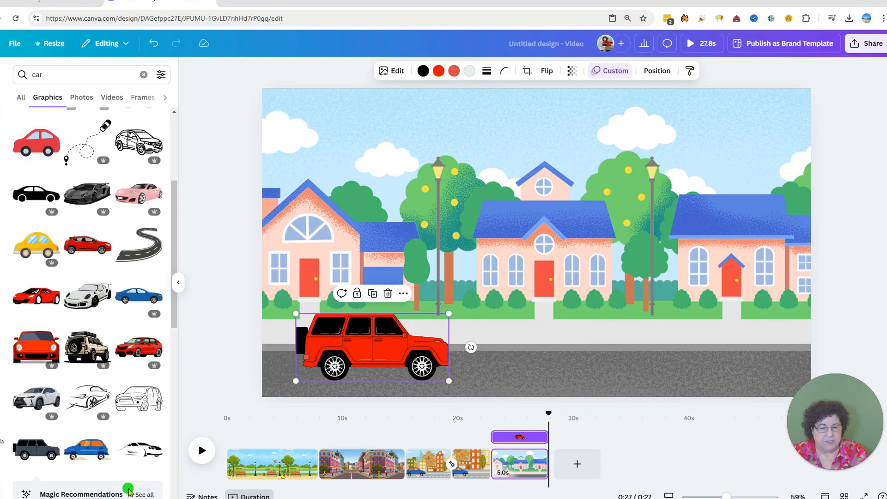
Play back the fifth page from 22.8 seconds to check the red car's animation.
click(222, 435)
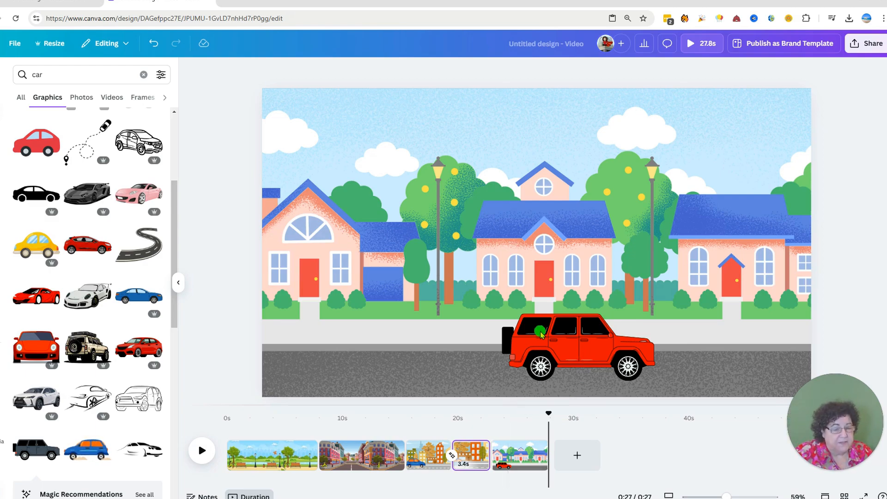
drag(549, 416, 493, 433)
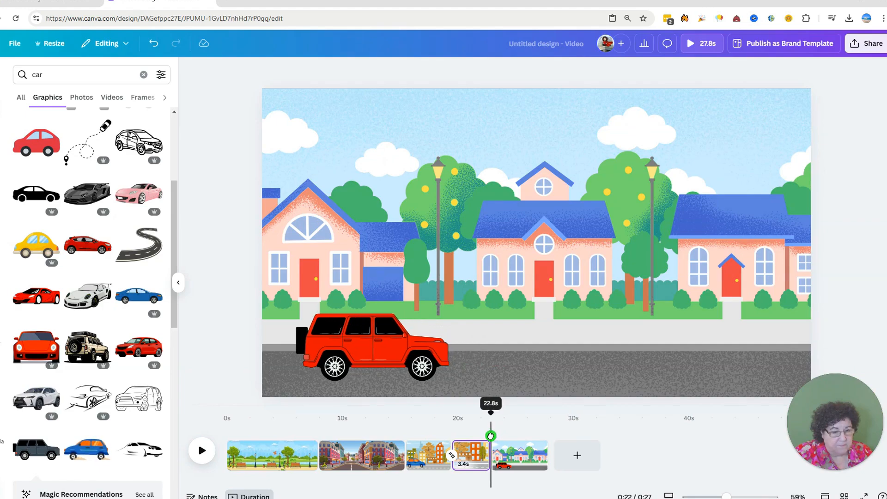
click(203, 451)
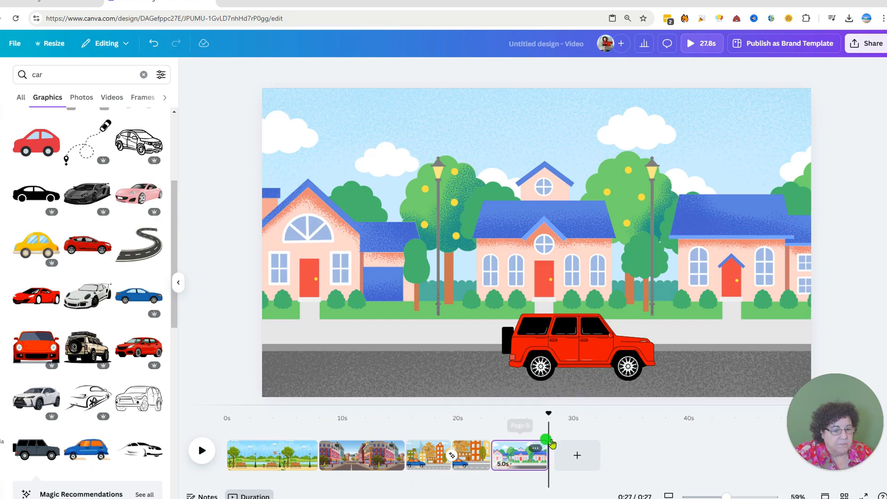
Duplicate the fifth page and play back the original page to find where the red car's movement ends.
right_click(517, 453)
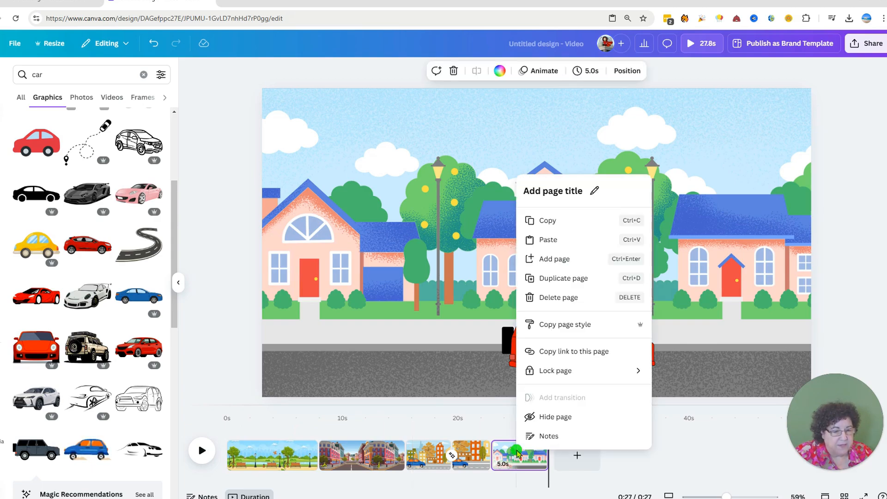
click(561, 278)
click(582, 461)
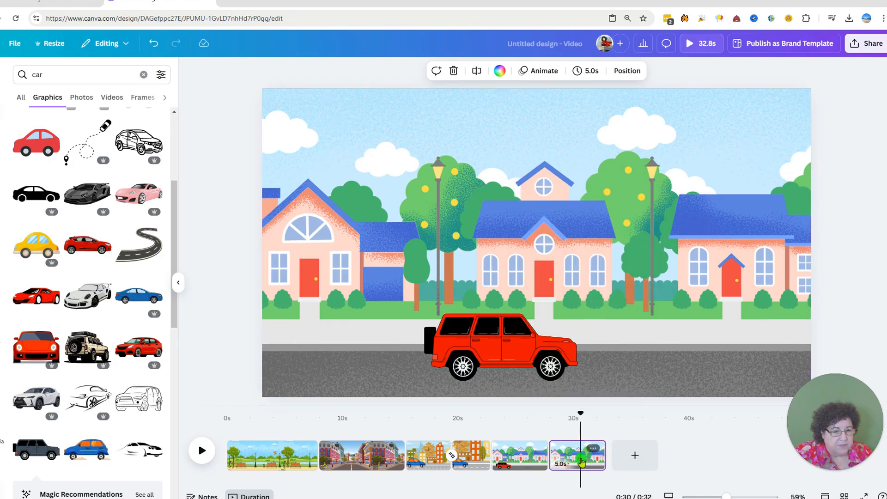
click(517, 462)
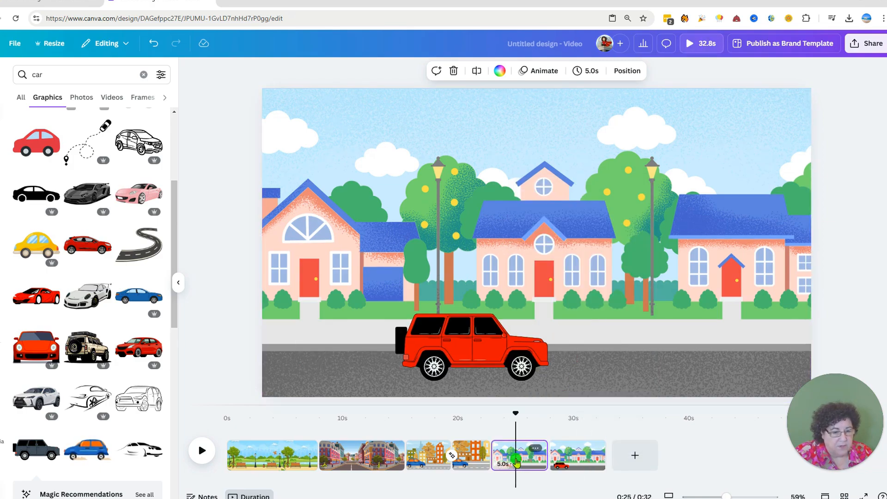
click(202, 452)
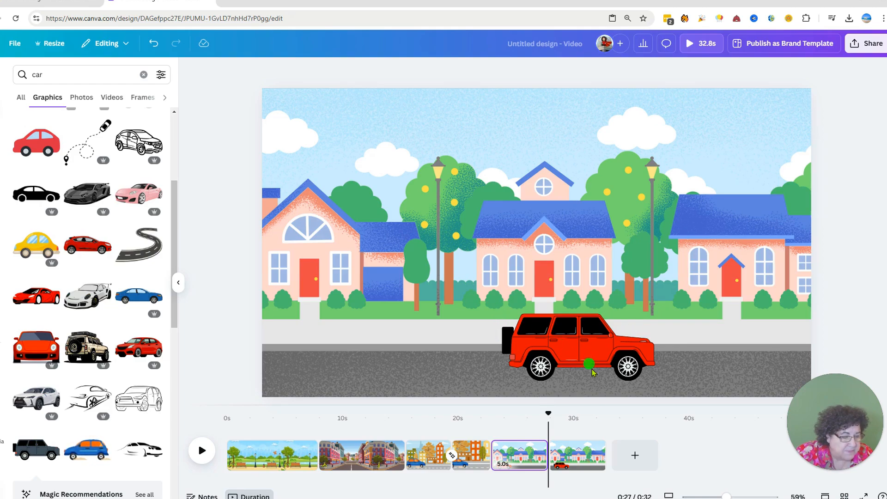
On the duplicated page, delete the red car's animation path and move the car forward to where the fifth page's animation ends.
click(581, 456)
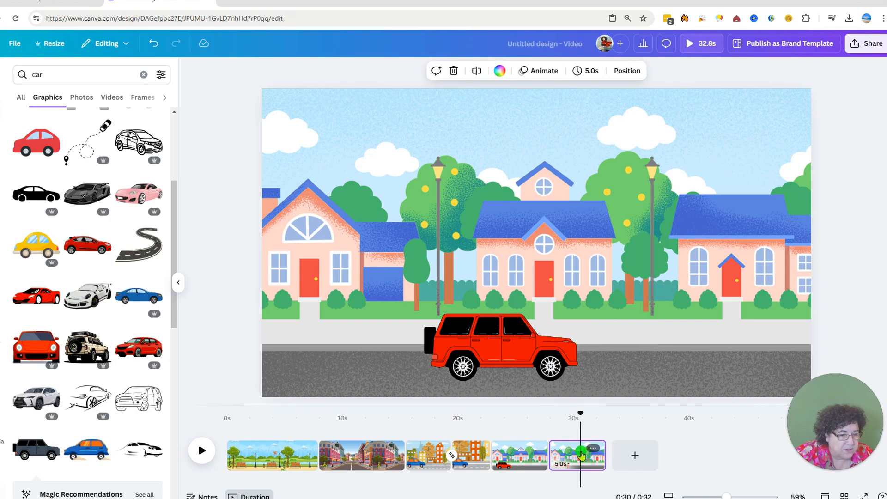
click(488, 367)
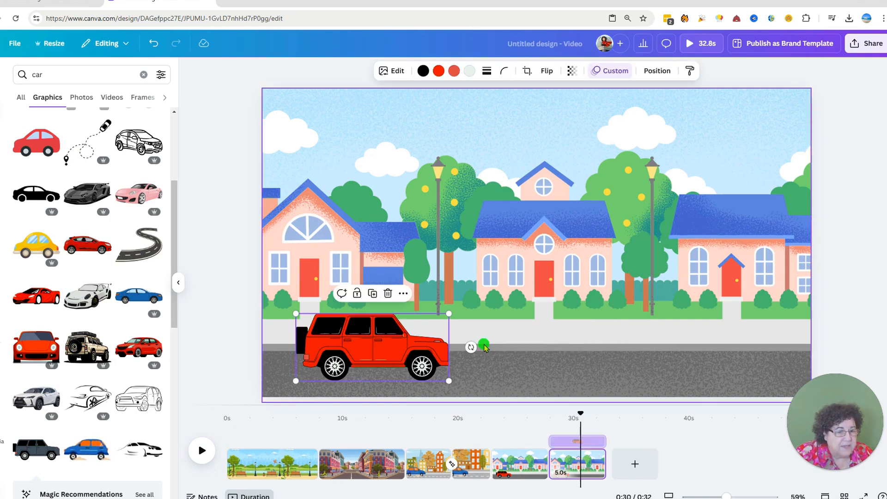
click(611, 70)
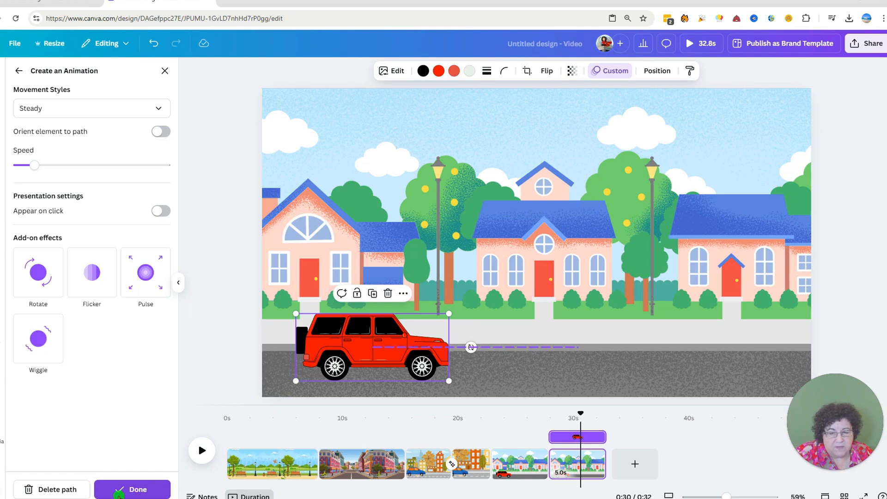
click(65, 490)
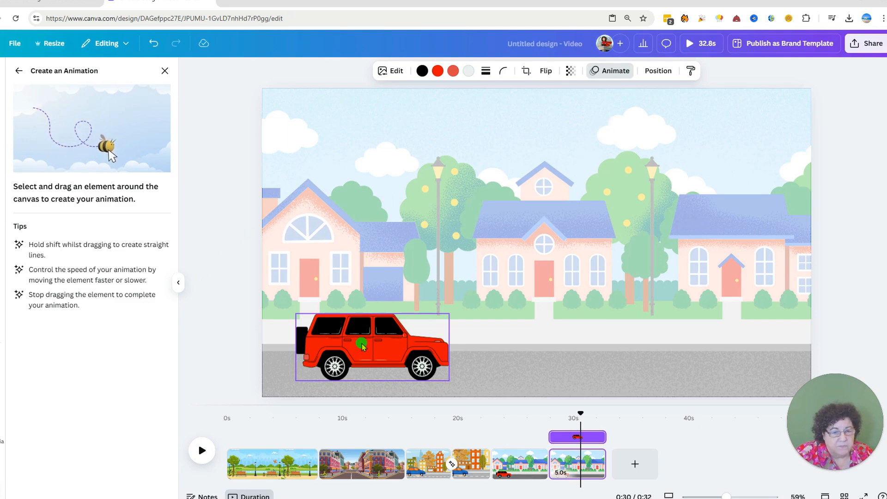
click(568, 271)
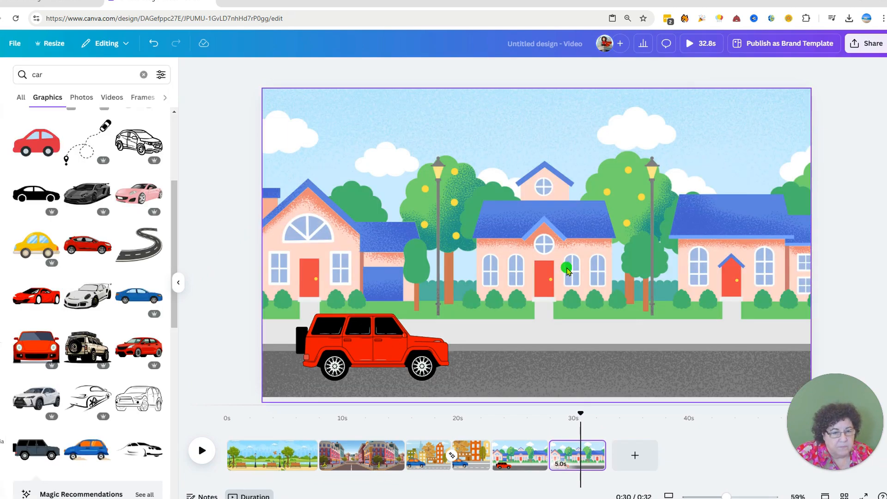
click(372, 343)
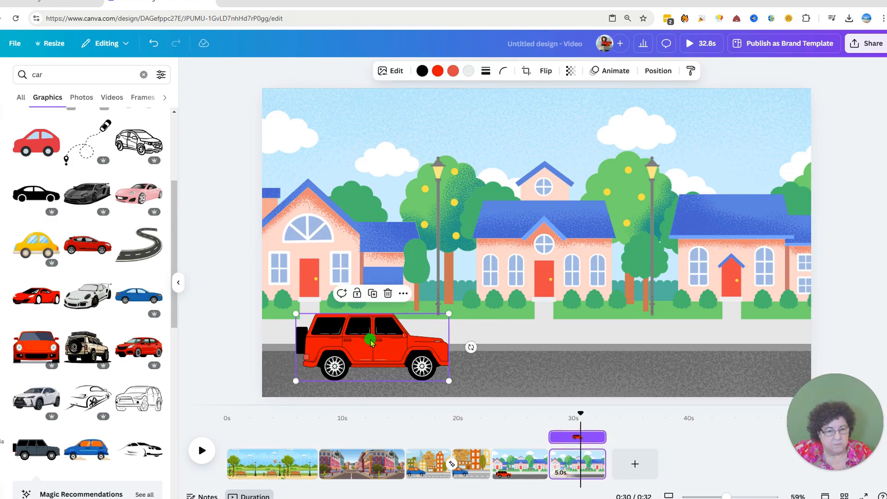
drag(371, 342, 654, 338)
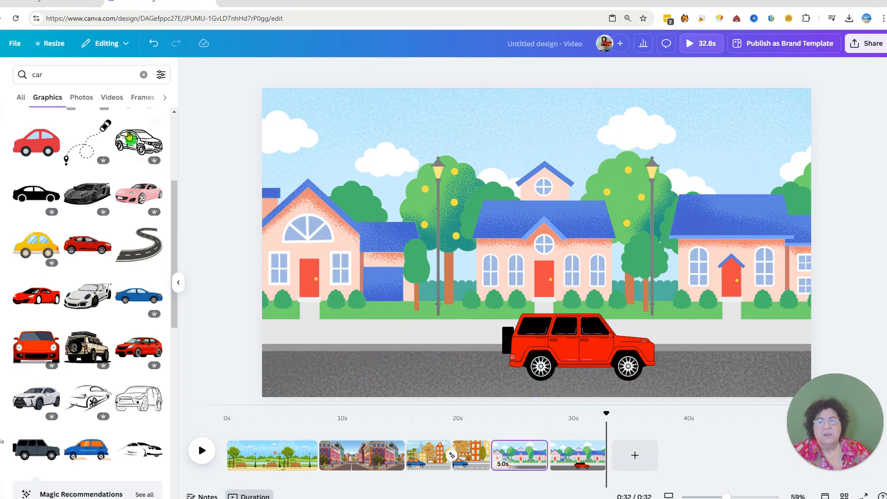
Search the graphics library for "walking".
click(54, 70)
drag(55, 70, 30, 73)
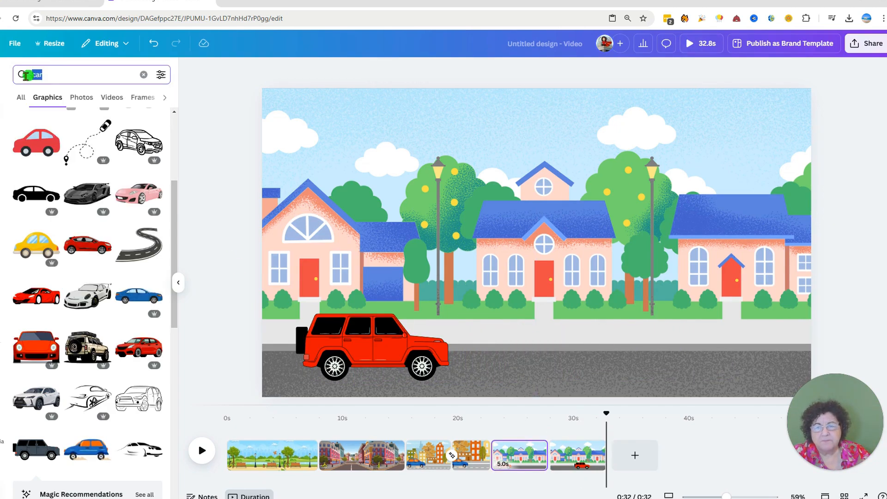
text(walking)
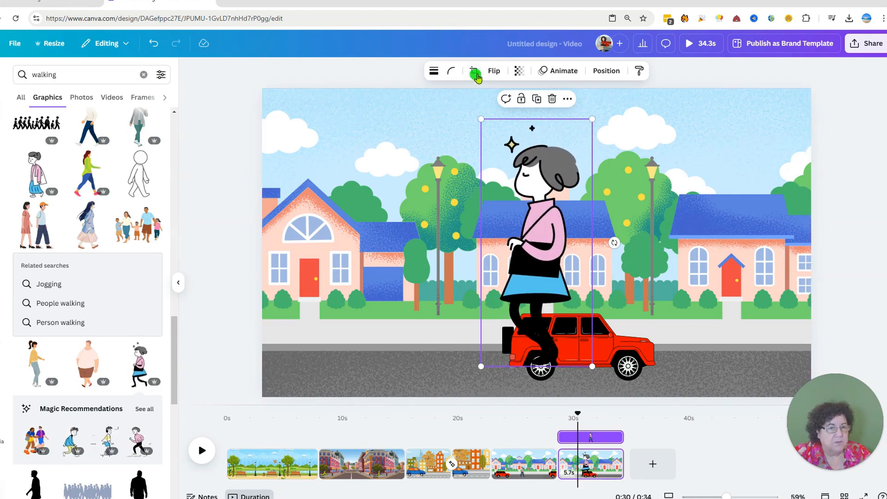
Flip the walking woman graphic horizontally on the last page.
click(494, 70)
click(497, 95)
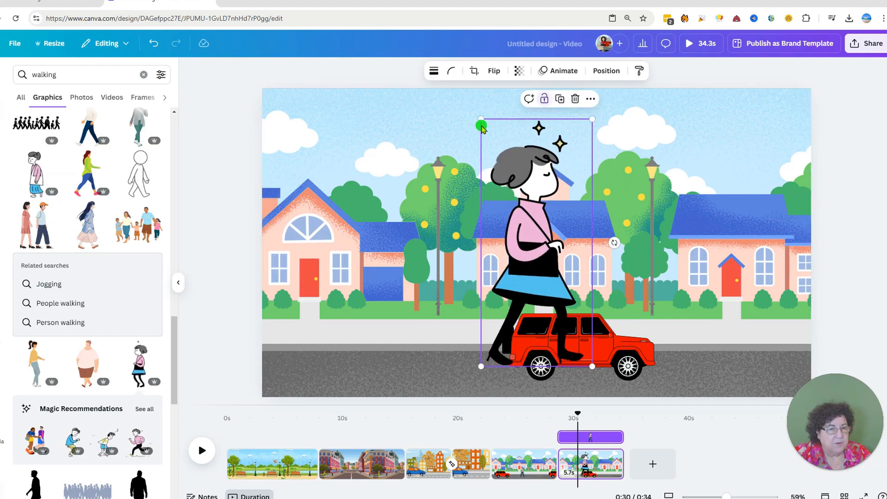
Shrink the walking woman to about the red car's height and place her on the street just ahead of the car.
drag(481, 119, 592, 298)
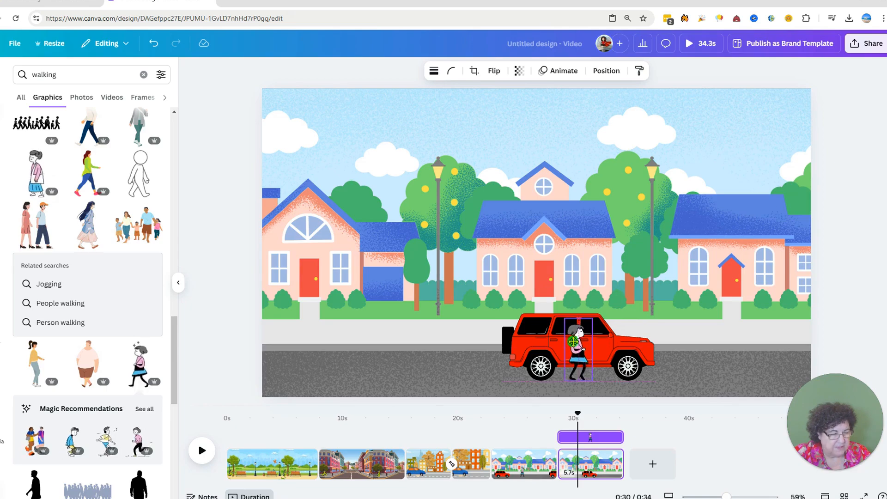
drag(569, 319, 562, 307)
click(696, 329)
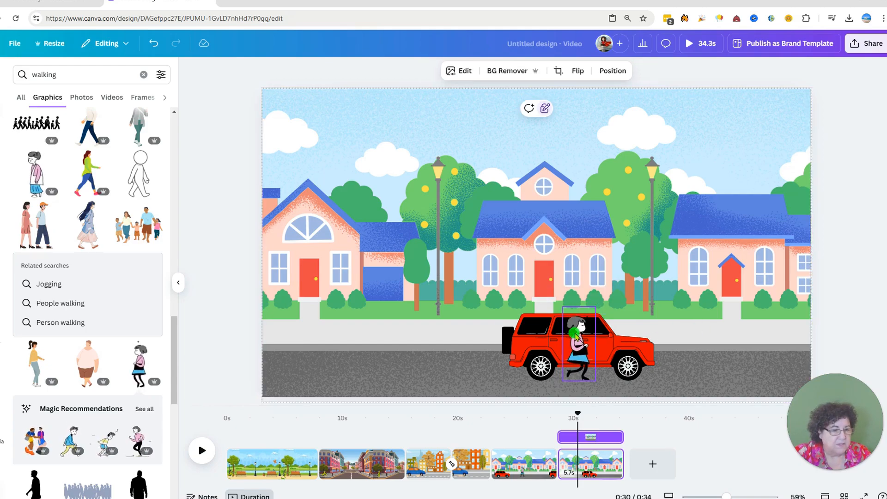
drag(583, 353, 690, 336)
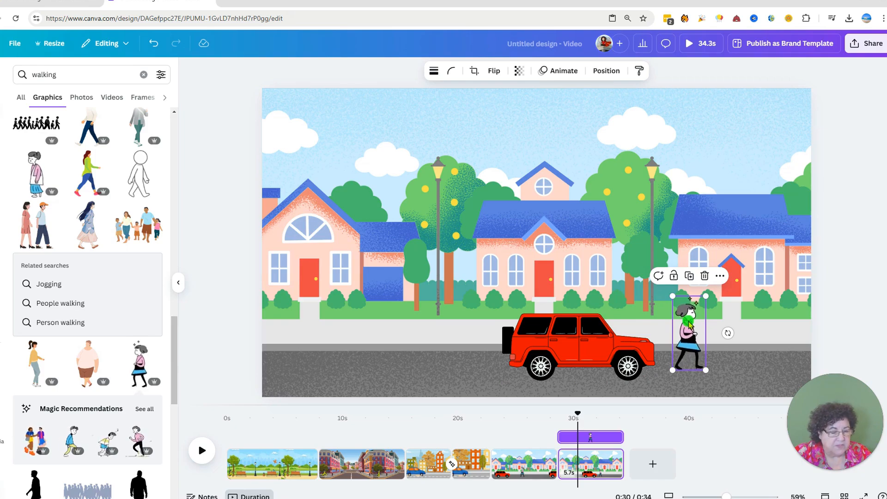
drag(690, 324, 692, 324)
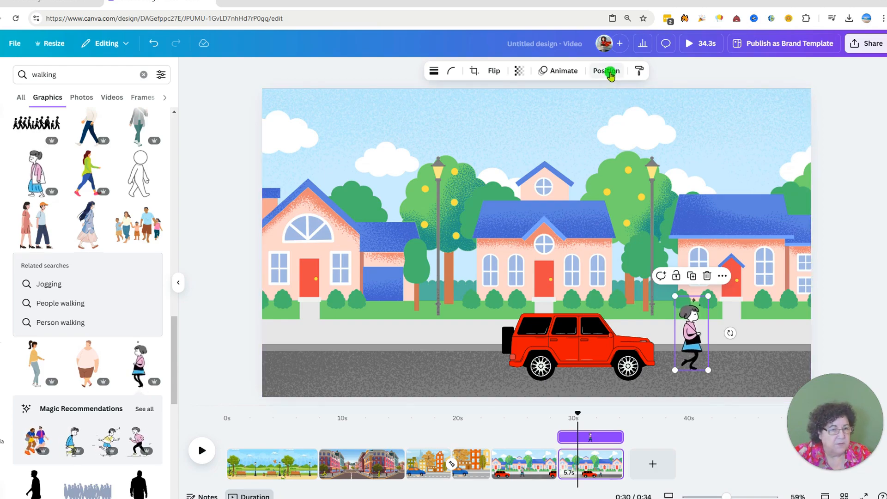
Layer the walking woman behind the red car, then make her slightly smaller and position her hidden behind its front door.
click(609, 74)
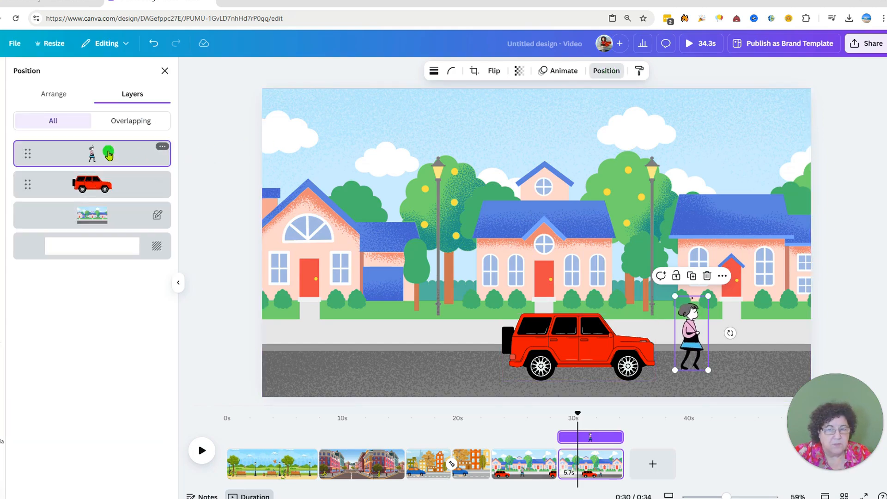
drag(109, 149, 105, 206)
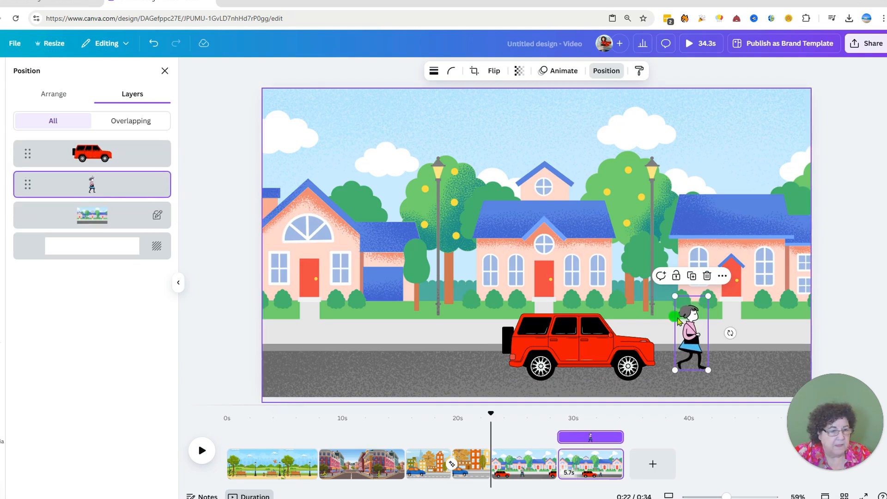
drag(691, 319, 582, 341)
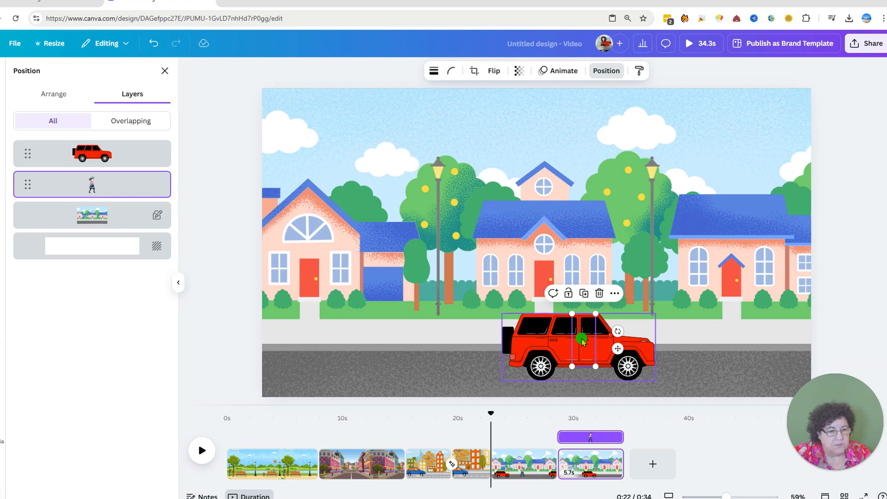
drag(591, 333, 593, 333)
Create a custom animation path taking the woman from behind the car along the sidewalk and past the page's right edge.
click(558, 70)
click(81, 174)
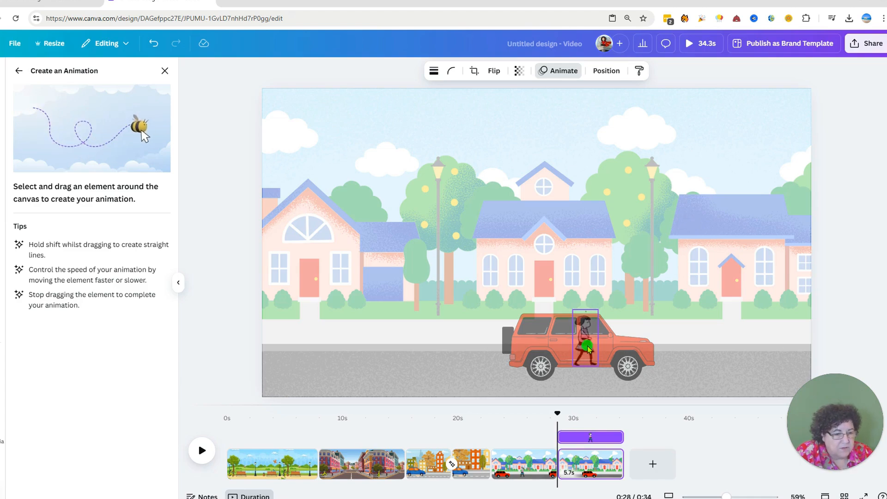
mouse_move(588, 349)
mouse_down()
mouse_move(643, 329)
mouse_move(748, 317)
mouse_move(878, 327)
mouse_up()
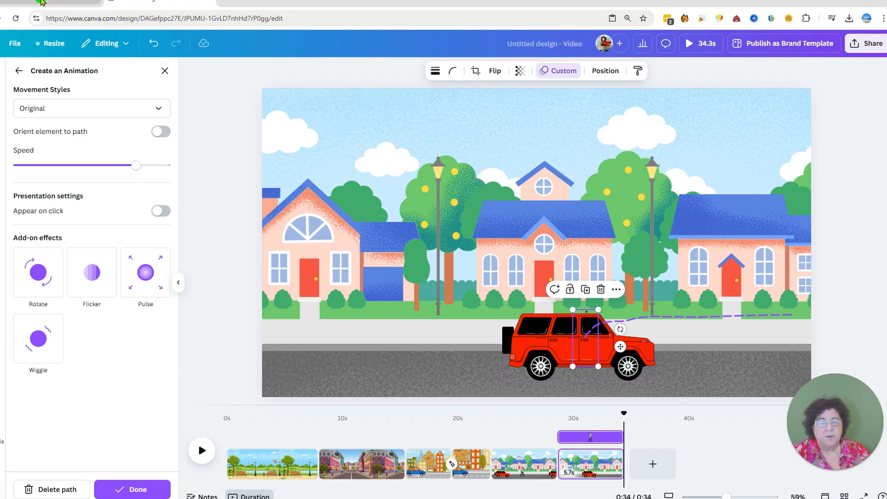
Switch to the other open video design and show it from the park scene in a full-screen presentation.
click(41, 1)
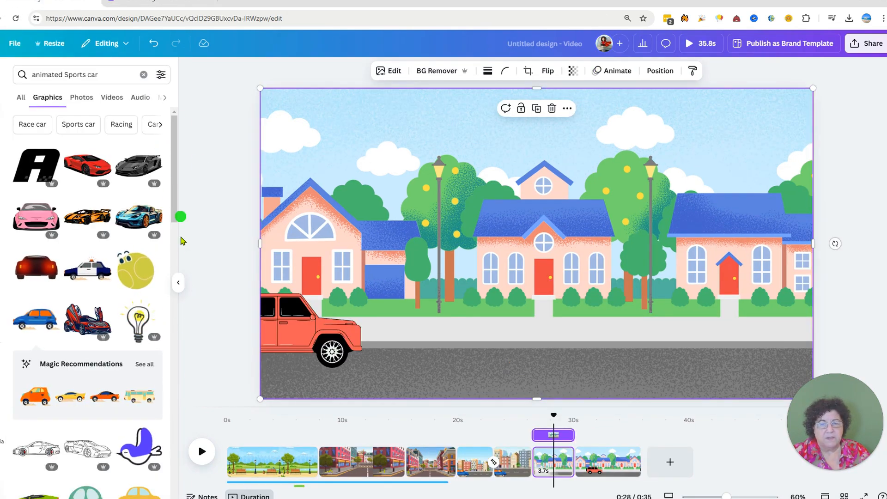
key(ctrl+alt+p)
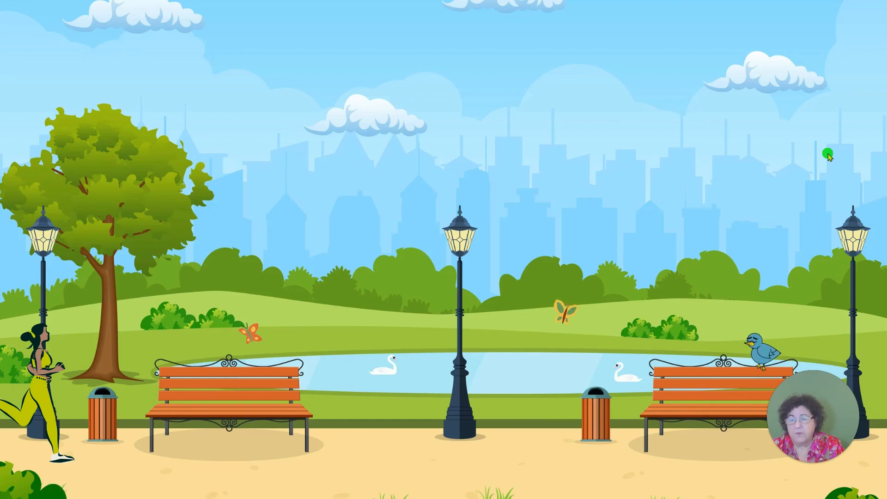
mouse_move(717, 139)
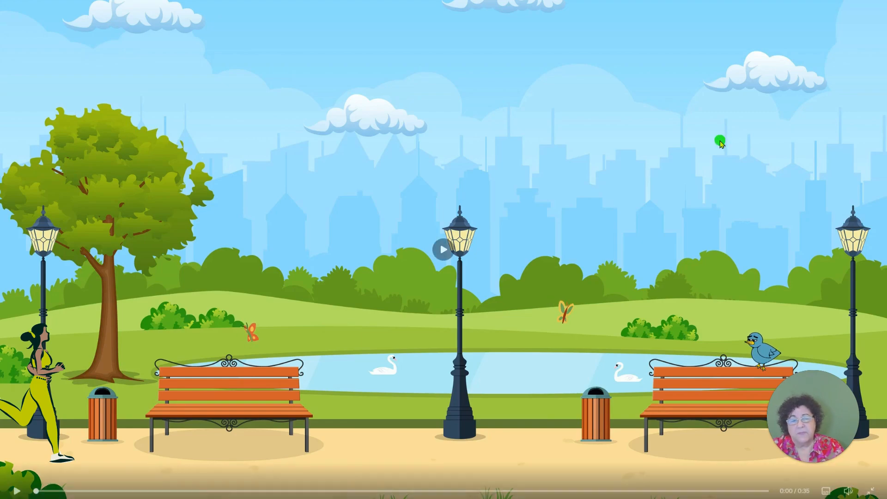